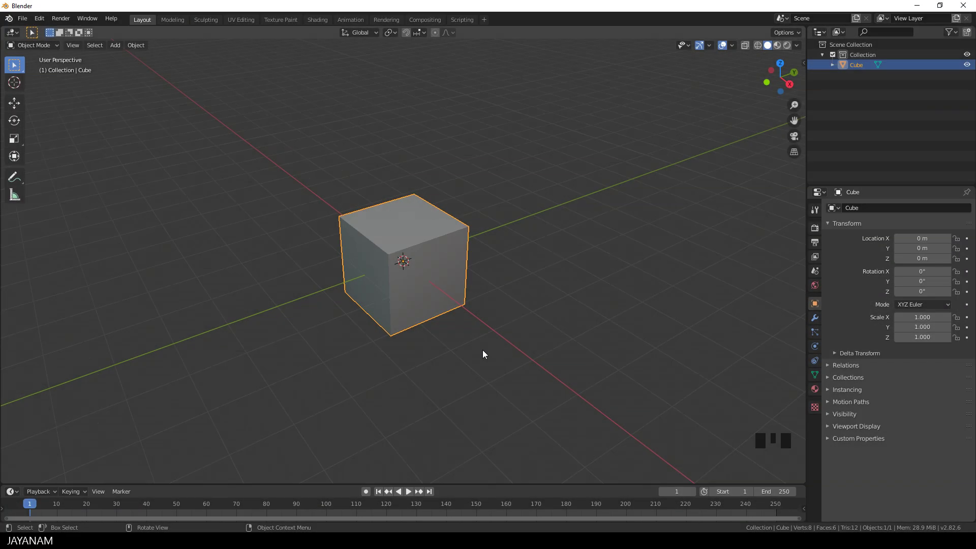
# In the Fast Carve sidebar tab, set Primitive to Curve and enter Primitive Mode.
pyautogui.press('n')
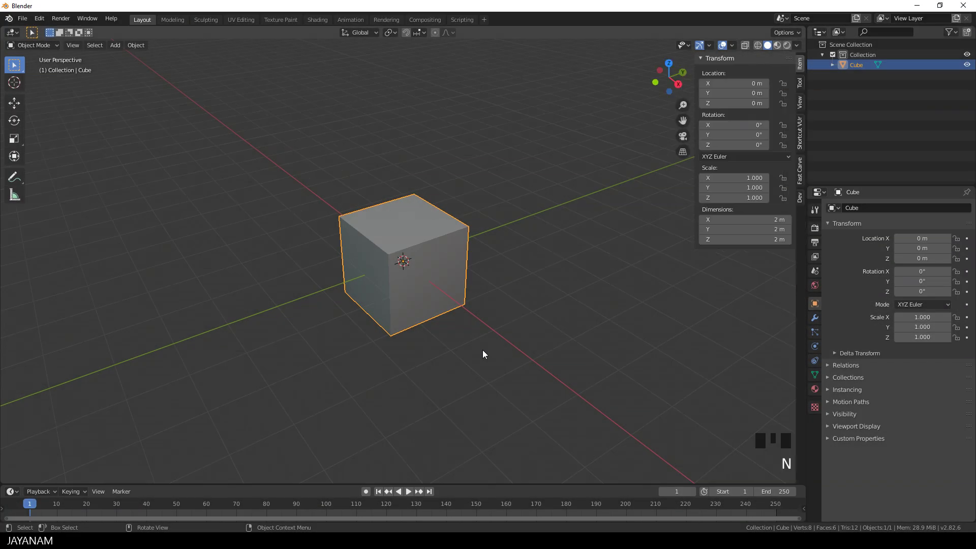
pyautogui.click(800, 170)
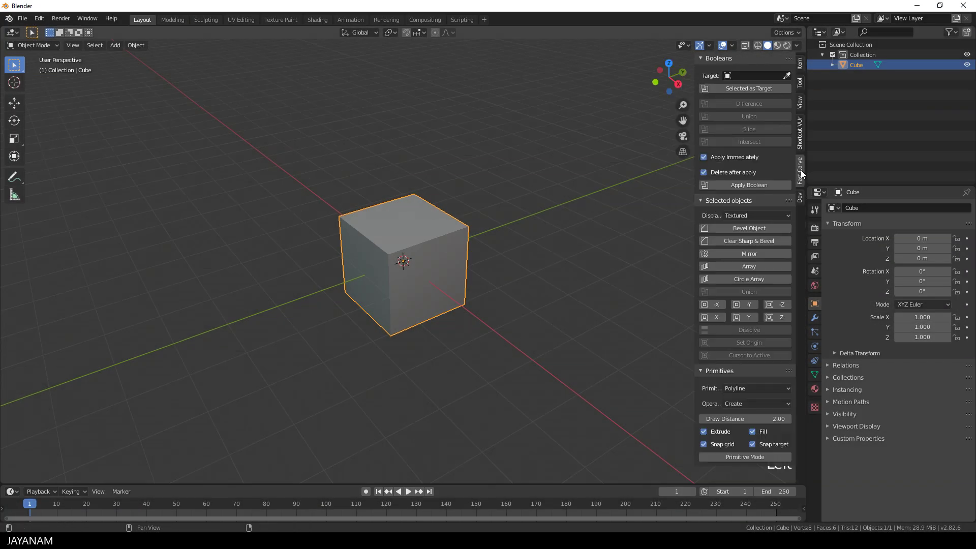
pyautogui.click(757, 388)
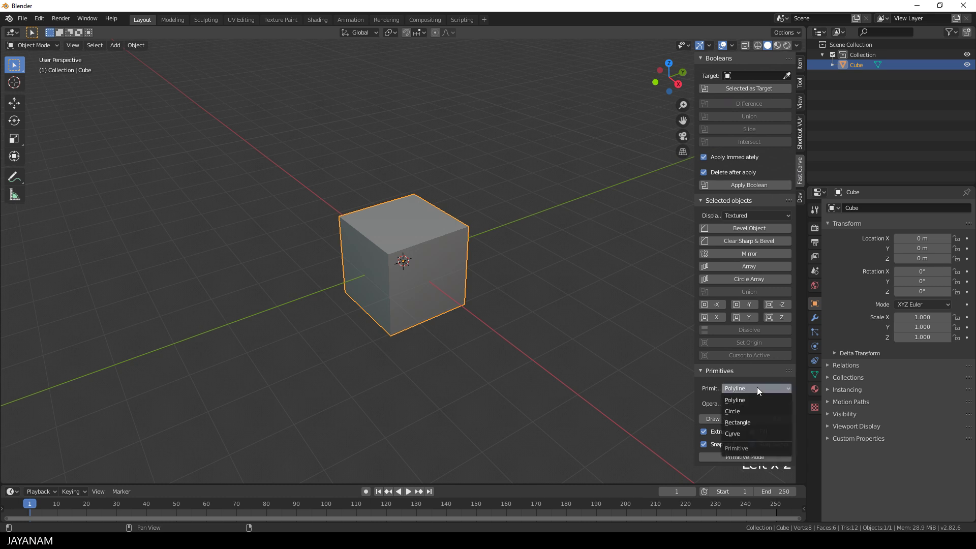
pyautogui.click(738, 433)
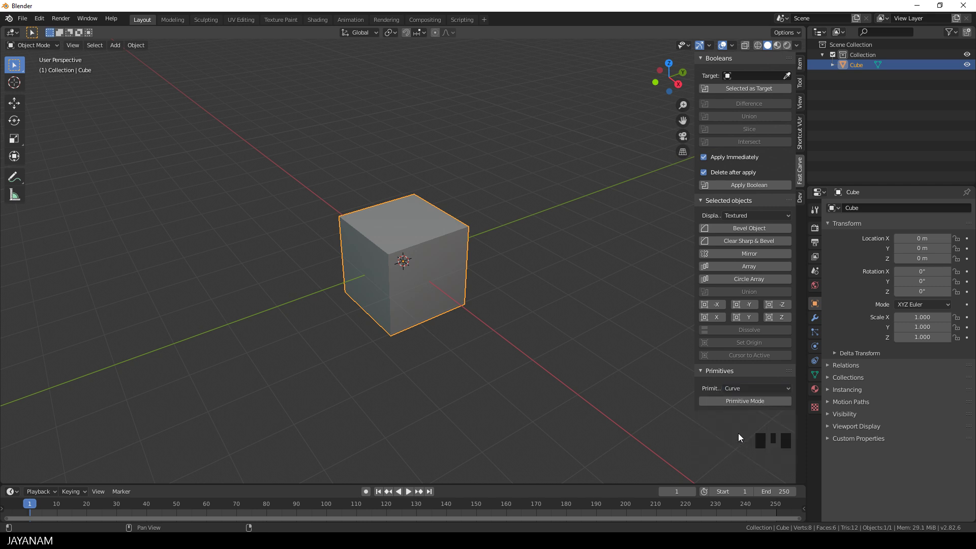
pyautogui.click(749, 402)
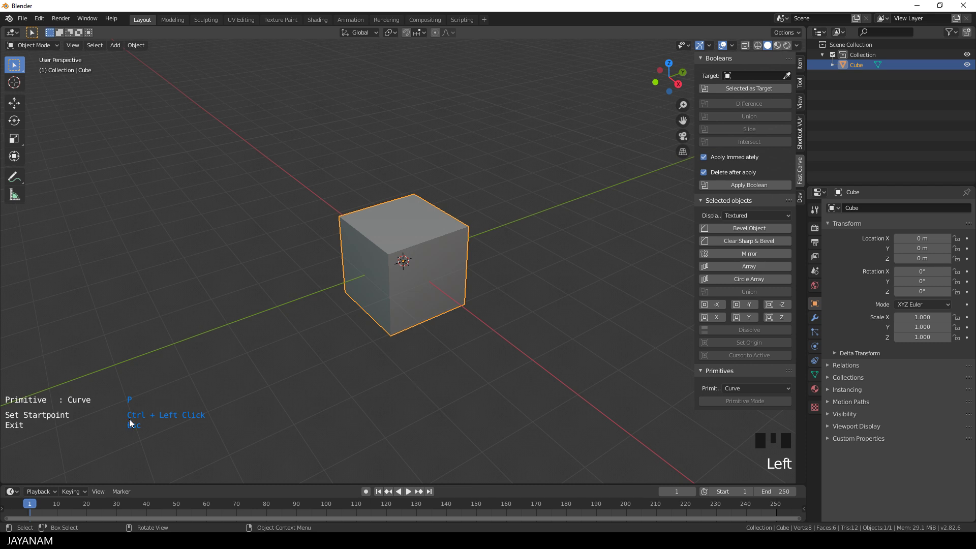
# Draw three Bezier curve tubes arcing across the cube's faces, orbiting between them.
pyautogui.moveTo(427, 358); pyautogui.dragTo(346, 349, button='middle')
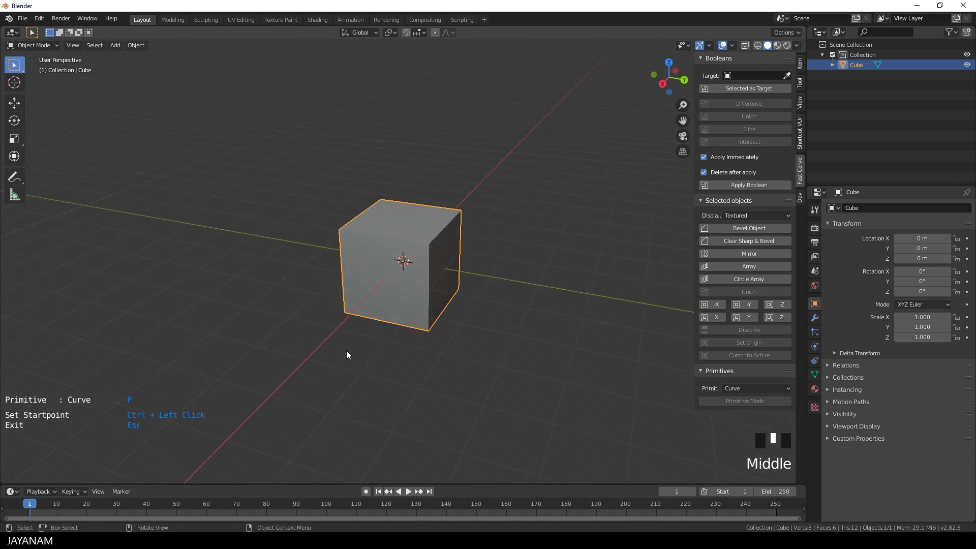
pyautogui.keyDown('ctrl'); pyautogui.click(380, 257); pyautogui.keyUp('ctrl')
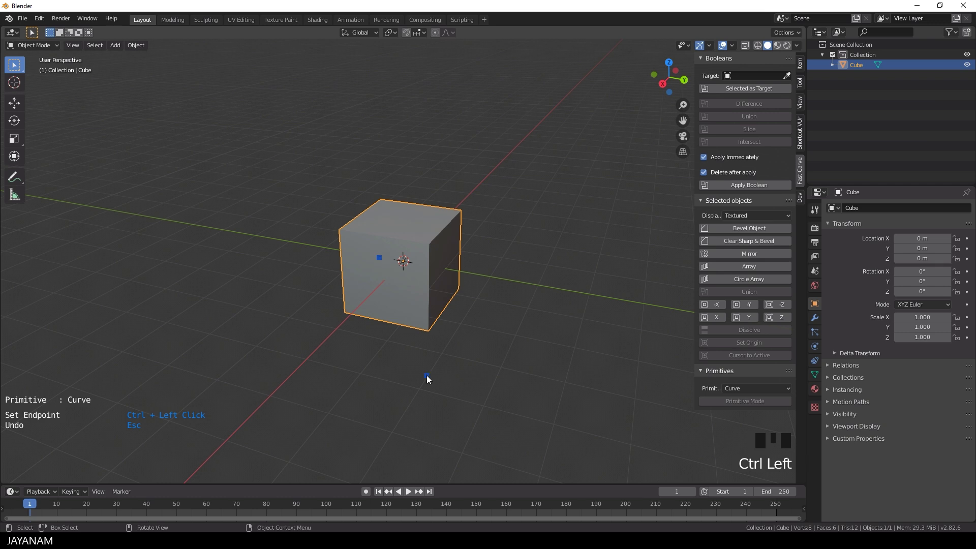
pyautogui.keyDown('ctrl'); pyautogui.click(414, 314); pyautogui.keyUp('ctrl')
pyautogui.scroll(2, 461, 362)
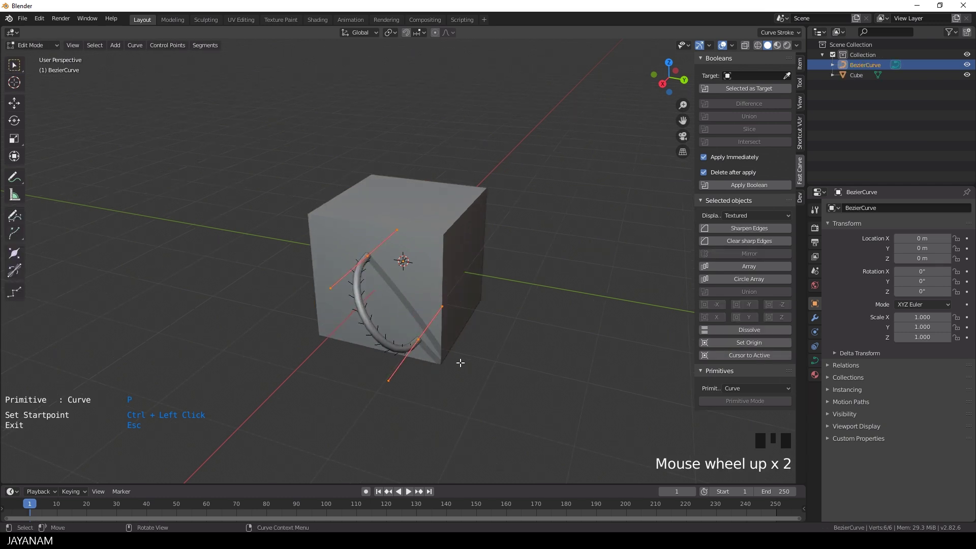
pyautogui.keyDown('ctrl'); pyautogui.click(462, 305); pyautogui.keyUp('ctrl')
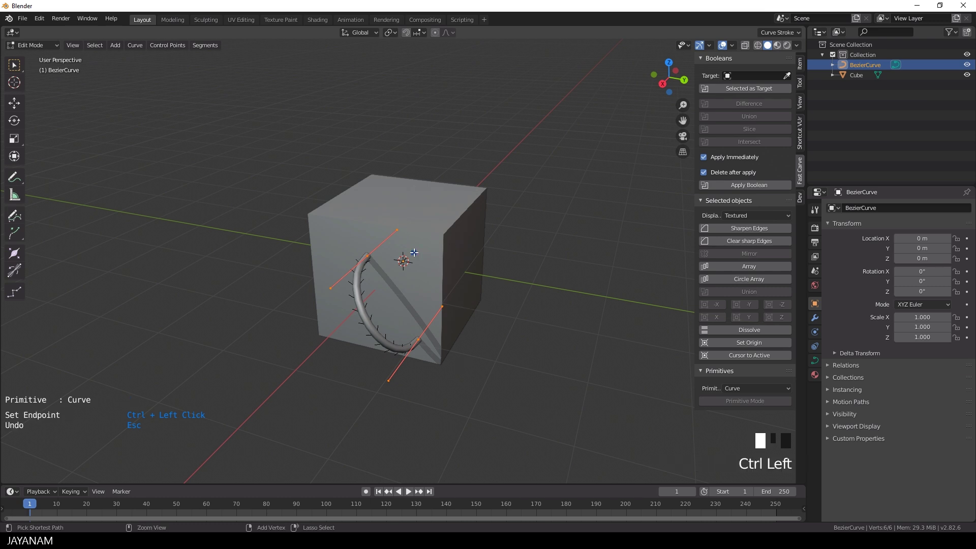
pyautogui.keyDown('ctrl'); pyautogui.click(420, 213); pyautogui.keyUp('ctrl')
pyautogui.moveTo(327, 268); pyautogui.dragTo(349, 283, button='middle')
pyautogui.keyDown('ctrl'); pyautogui.click(358, 276); pyautogui.keyUp('ctrl')
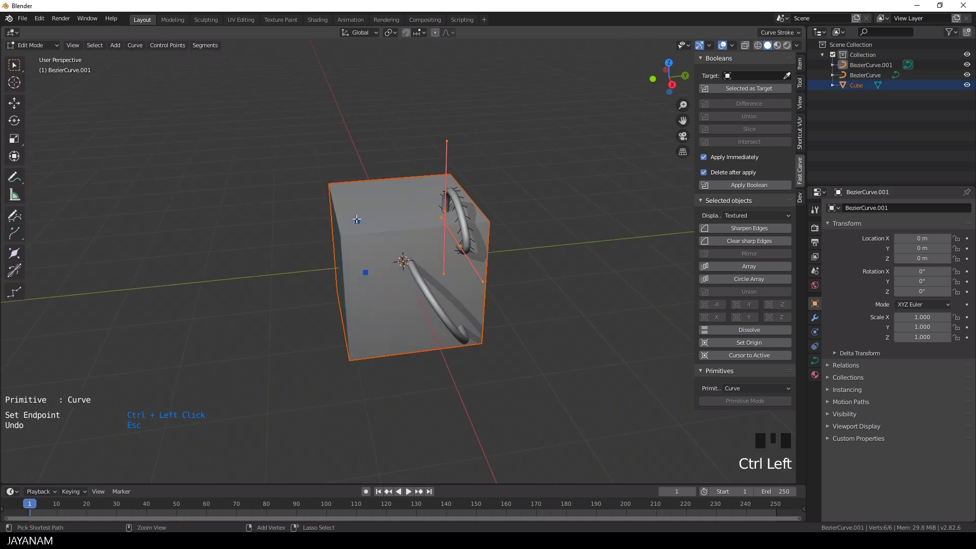
pyautogui.keyDown('ctrl'); pyautogui.click(356, 220); pyautogui.keyUp('ctrl')
pyautogui.moveTo(357, 220); pyautogui.dragTo(393, 223, button='middle')
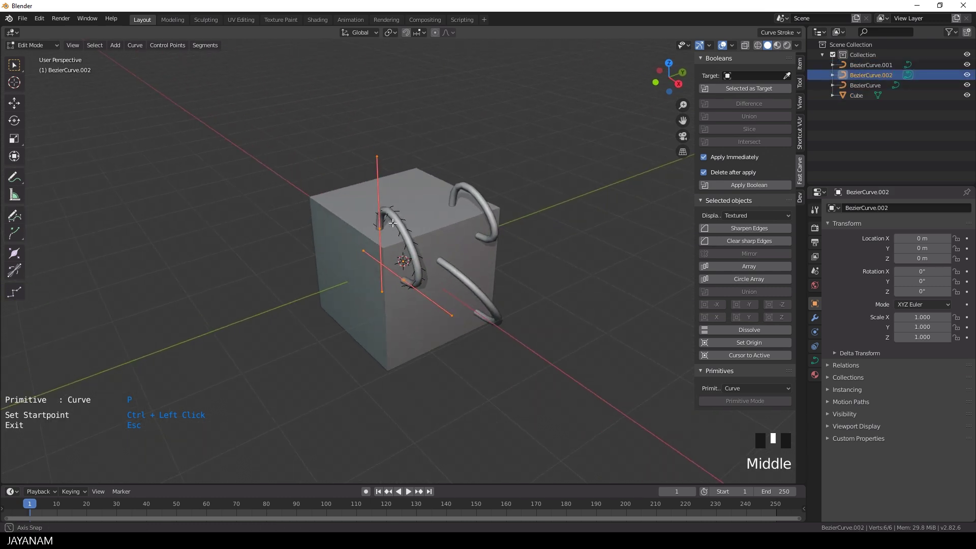
# Subdivide the third tube and rotate, move and scale its middle point into an S-shape.
pyautogui.rightClick(409, 242)
pyautogui.click(407, 233)
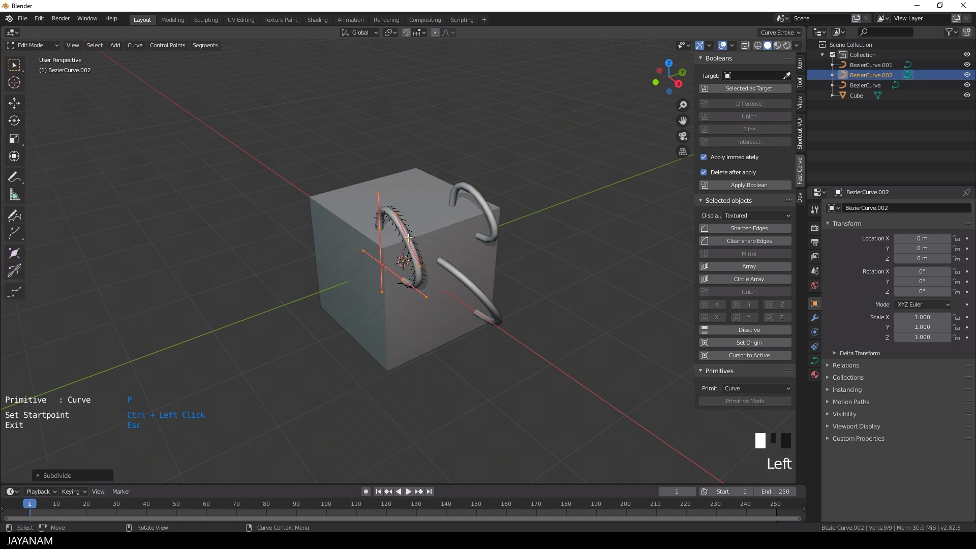
pyautogui.click(408, 237)
pyautogui.press('r')
pyautogui.click(451, 166)
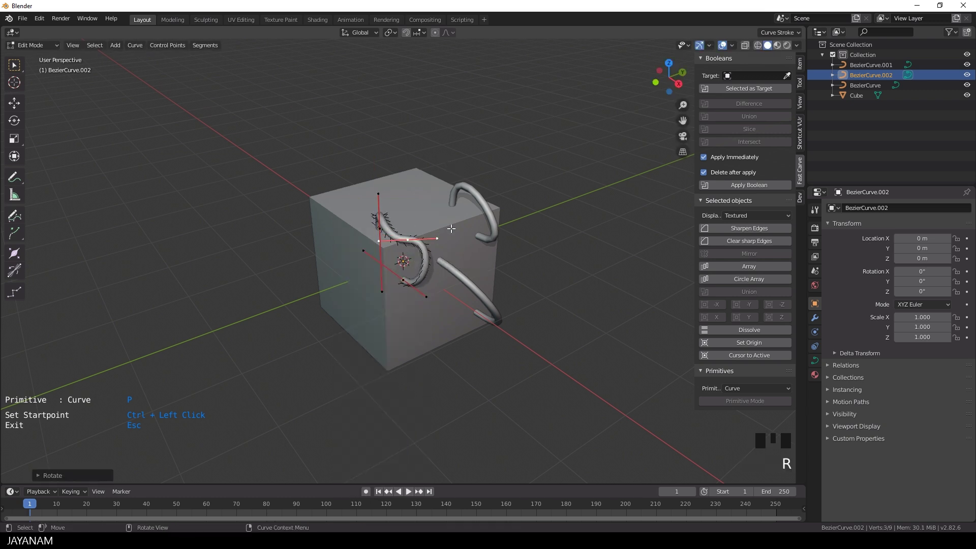
pyautogui.moveTo(451, 228); pyautogui.dragTo(377, 227, button='middle')
pyautogui.press('g')
pyautogui.click(503, 197)
pyautogui.press('s')
pyautogui.click(516, 197)
# Draw five more curve tubes wrapping around the cube, BezierCurve.003 to .007.
pyautogui.keyDown('ctrl'); pyautogui.click(381, 239); pyautogui.keyUp('ctrl')
pyautogui.keyDown('ctrl'); pyautogui.click(379, 232); pyautogui.keyUp('ctrl')
pyautogui.keyDown('ctrl'); pyautogui.click(377, 227); pyautogui.keyUp('ctrl')
pyautogui.keyDown('ctrl'); pyautogui.click(381, 325); pyautogui.keyUp('ctrl')
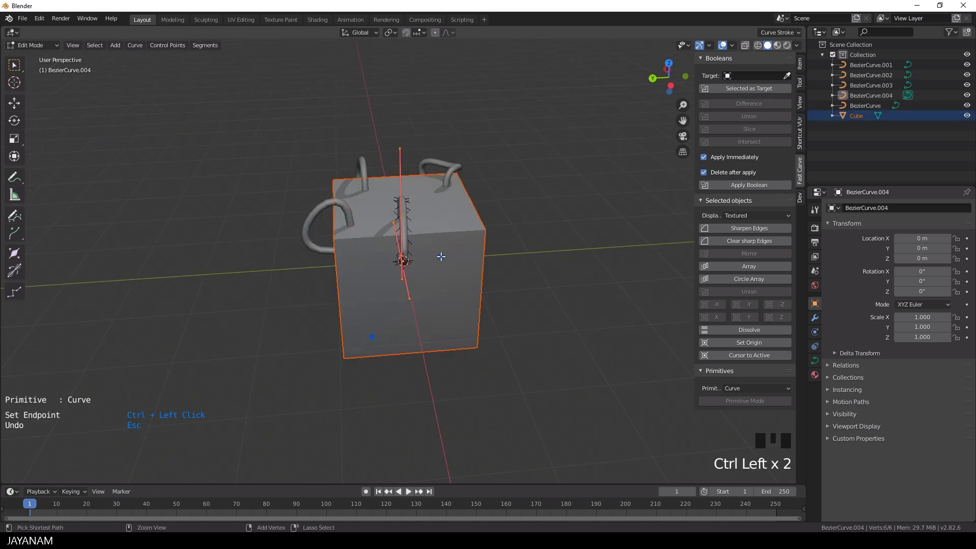
pyautogui.moveTo(381, 325); pyautogui.dragTo(402, 262, button='middle')
pyautogui.keyDown('ctrl'); pyautogui.click(397, 274); pyautogui.keyUp('ctrl')
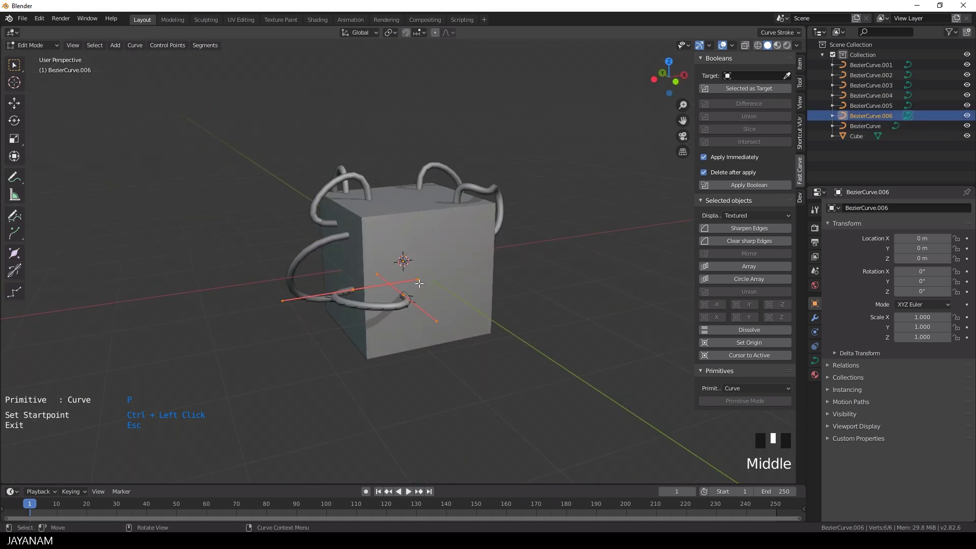
pyautogui.keyDown('ctrl'); pyautogui.click(479, 320); pyautogui.keyUp('ctrl')
pyautogui.keyDown('ctrl'); pyautogui.click(478, 320); pyautogui.keyUp('ctrl')
pyautogui.keyDown('shift'); pyautogui.moveTo(478, 320); pyautogui.dragTo(435, 294, button='middle'); pyautogui.keyUp('shift')
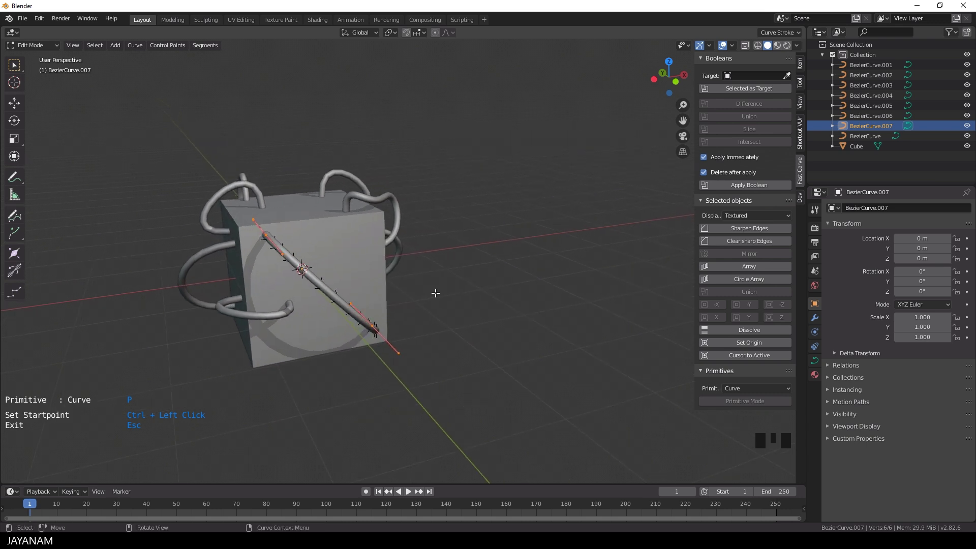
# Fatten BezierCurve.007 with Alt+S, then shrink one control point to taper that end.
pyautogui.hotkey('alt', 's')
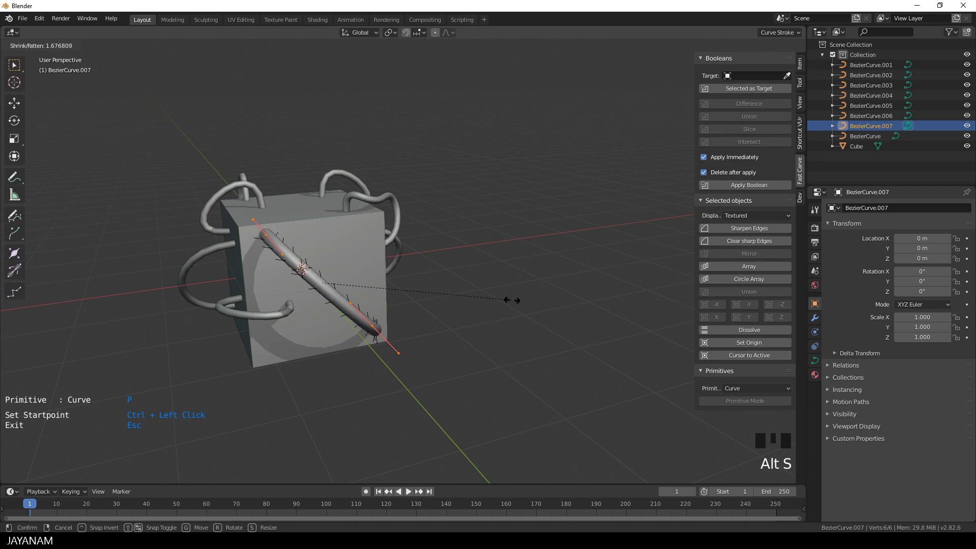
pyautogui.click(506, 302)
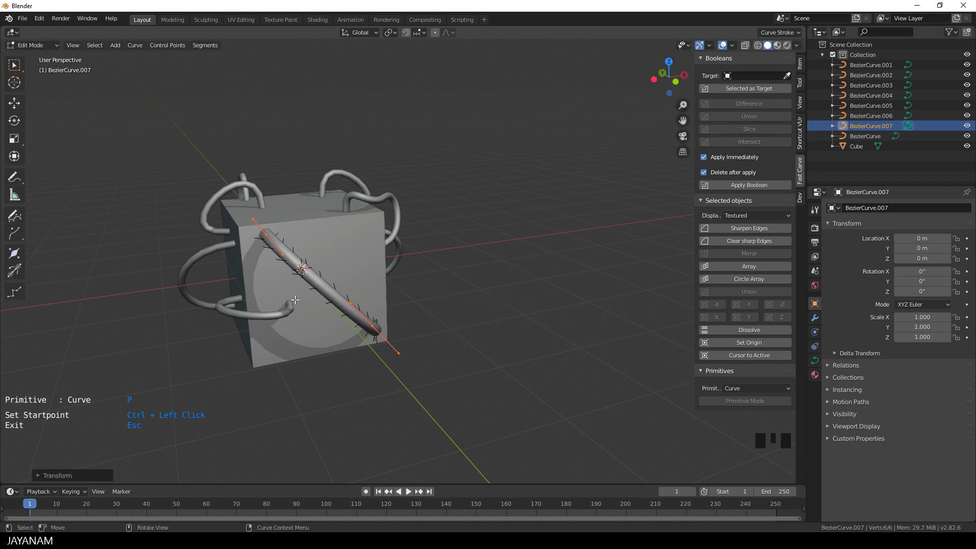
pyautogui.moveTo(294, 300); pyautogui.dragTo(346, 311, button='middle')
pyautogui.click(357, 309)
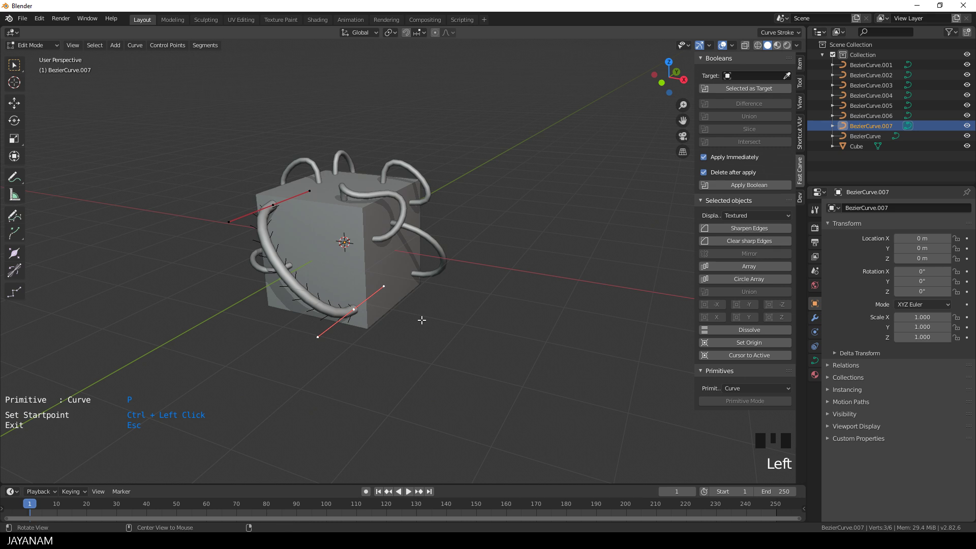
pyautogui.hotkey('alt', 's')
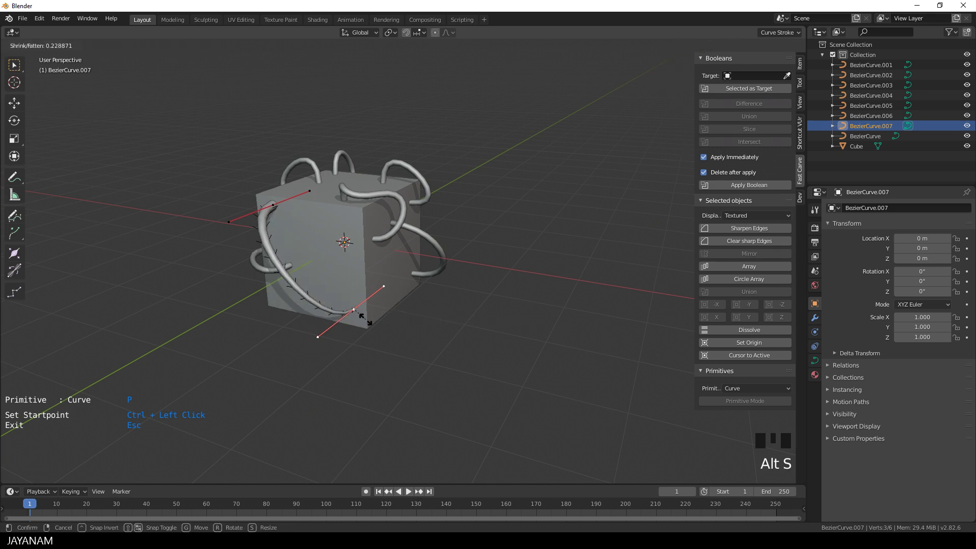
pyautogui.click(468, 314)
pyautogui.moveTo(468, 314); pyautogui.dragTo(399, 325, button='middle')
pyautogui.press('Tab')
# Add an Ico Sphere and move it up and to the right of the cube.
pyautogui.hotkey('shift', 'a')
pyautogui.moveTo(398, 325)
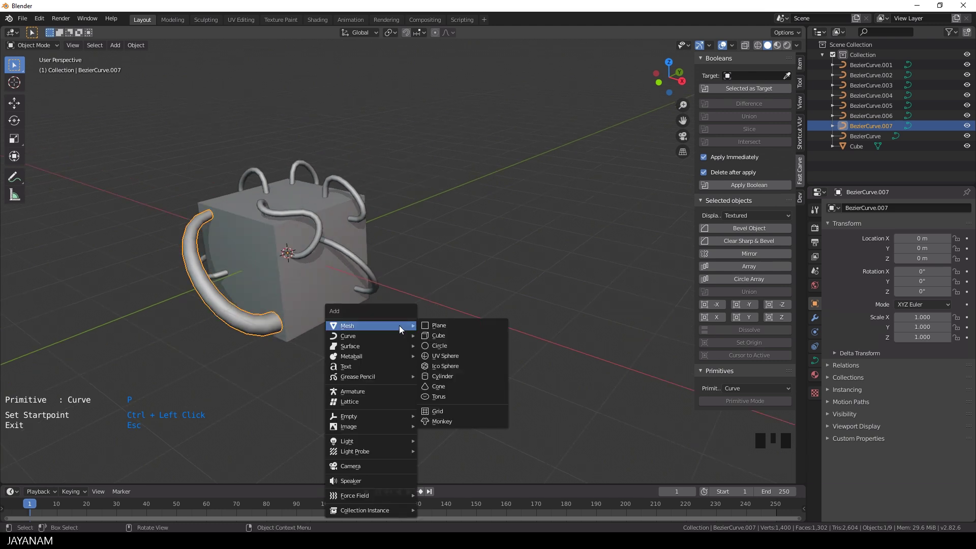
pyautogui.click(446, 365)
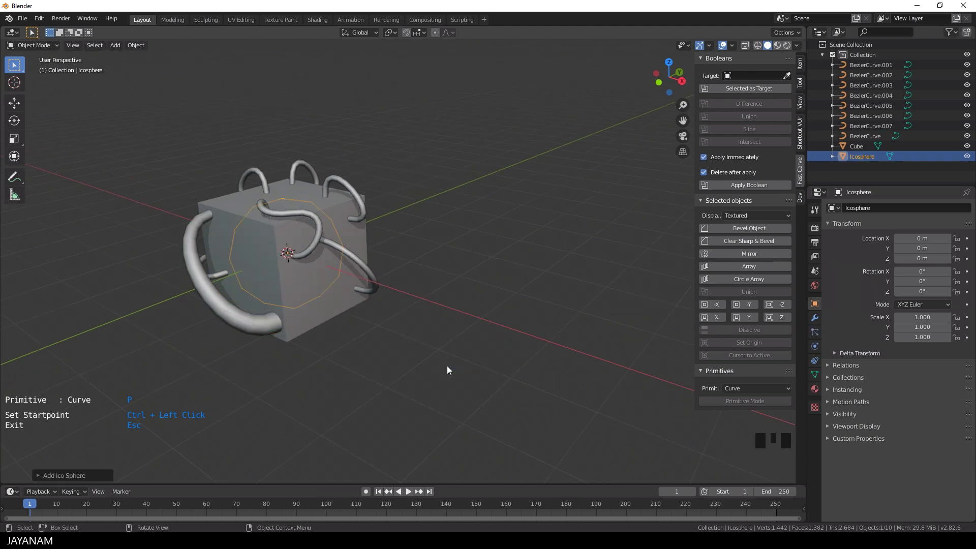
pyautogui.press('g')
pyautogui.click(482, 275)
# Draw curve tubes BezierCurve.008 to .012 linking and looping between the cube and sphere.
pyautogui.moveTo(483, 275); pyautogui.dragTo(436, 264, button='middle')
pyautogui.keyDown('ctrl'); pyautogui.click(380, 235); pyautogui.keyUp('ctrl')
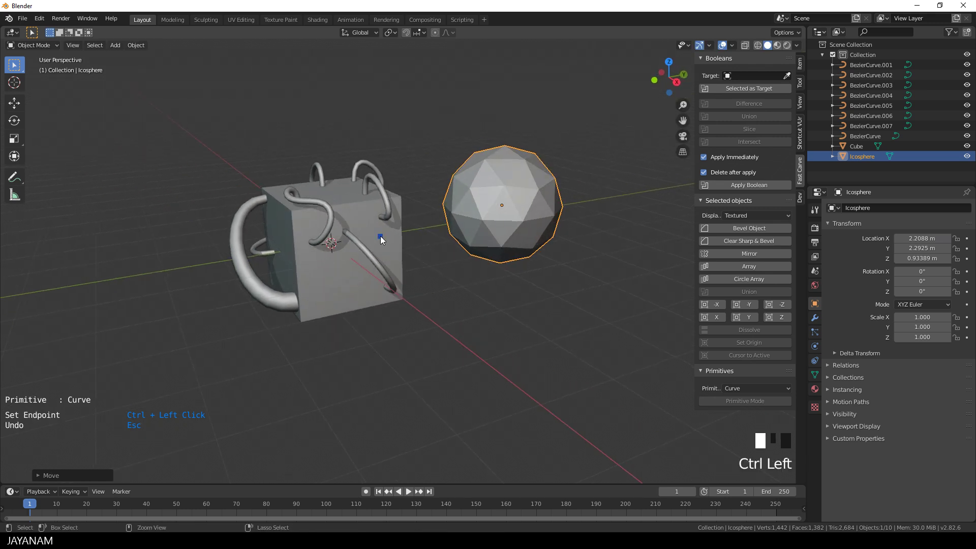
pyautogui.keyDown('ctrl'); pyautogui.click(486, 202); pyautogui.keyUp('ctrl')
pyautogui.moveTo(486, 202)
pyautogui.mouseDown(button='middle')
pyautogui.moveTo(516, 232)
pyautogui.moveTo(447, 270)
pyautogui.mouseUp(button='middle')
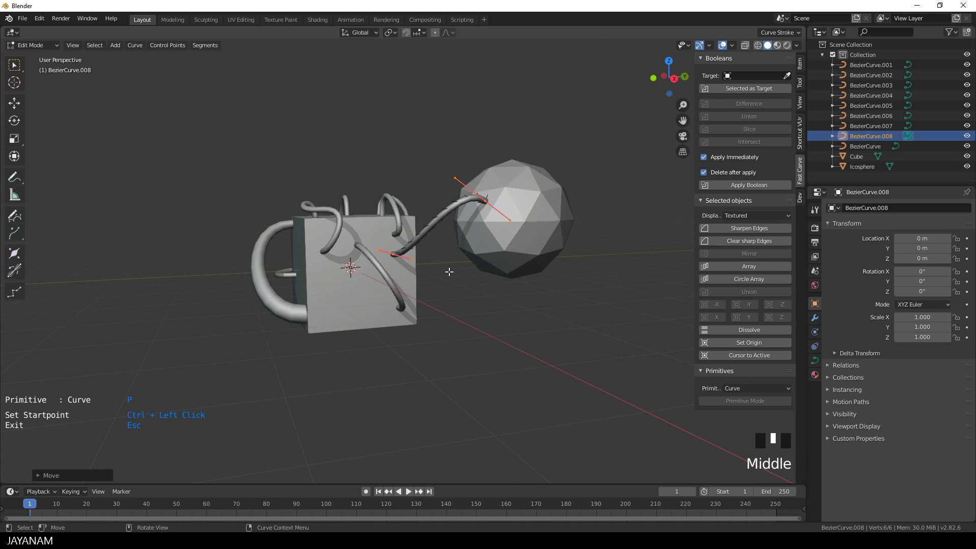
pyautogui.keyDown('ctrl'); pyautogui.click(408, 282); pyautogui.keyUp('ctrl')
pyautogui.keyDown('ctrl'); pyautogui.click(505, 231); pyautogui.keyUp('ctrl')
pyautogui.moveTo(504, 230)
pyautogui.mouseDown(button='middle')
pyautogui.moveTo(533, 235)
pyautogui.moveTo(473, 239)
pyautogui.moveTo(432, 293)
pyautogui.moveTo(462, 260)
pyautogui.moveTo(437, 274)
pyautogui.moveTo(478, 284)
pyautogui.moveTo(460, 266)
pyautogui.mouseUp(button='middle')
pyautogui.keyDown('ctrl'); pyautogui.click(533, 235); pyautogui.keyUp('ctrl')
pyautogui.keyDown('ctrl'); pyautogui.click(533, 235); pyautogui.keyUp('ctrl')
pyautogui.keyDown('ctrl'); pyautogui.click(432, 293); pyautogui.keyUp('ctrl')
pyautogui.keyDown('ctrl'); pyautogui.click(447, 275); pyautogui.keyUp('ctrl')
pyautogui.keyDown('ctrl'); pyautogui.click(406, 277); pyautogui.keyUp('ctrl')
pyautogui.keyDown('ctrl'); pyautogui.click(486, 284); pyautogui.keyUp('ctrl')
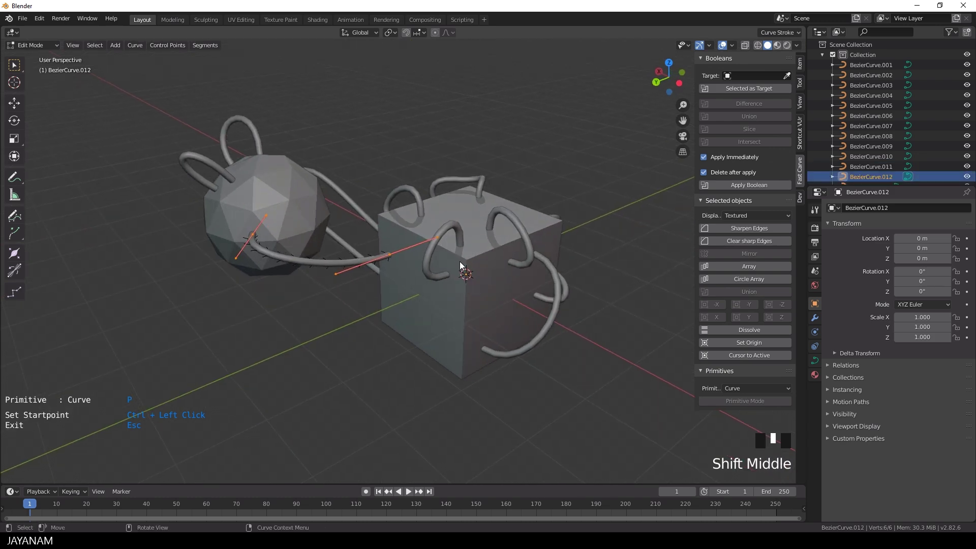
# Draw a curve rising from the top of the icosphere and thicken its base.
pyautogui.click(510, 295)
pyautogui.scroll(2, 510, 295)
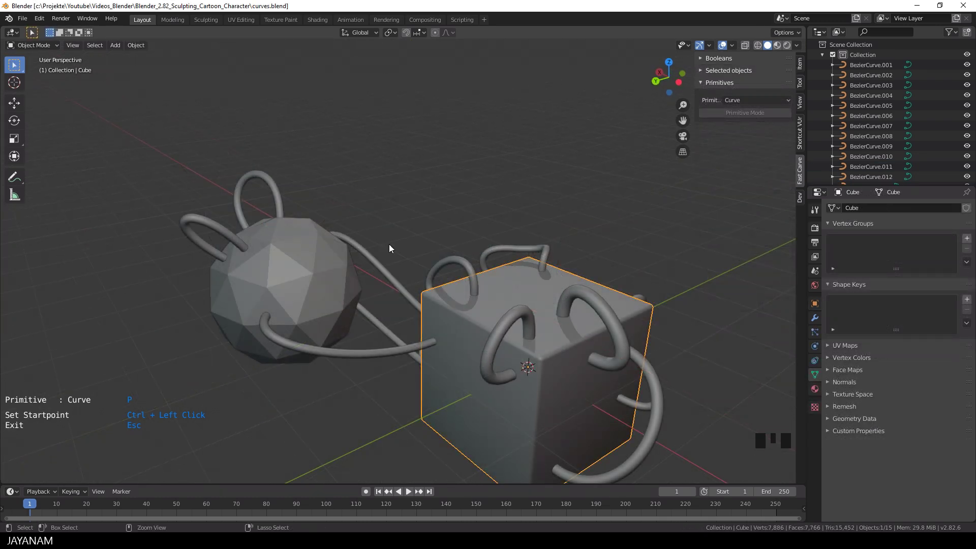
pyautogui.keyDown('ctrl'); pyautogui.click(295, 232); pyautogui.keyUp('ctrl')
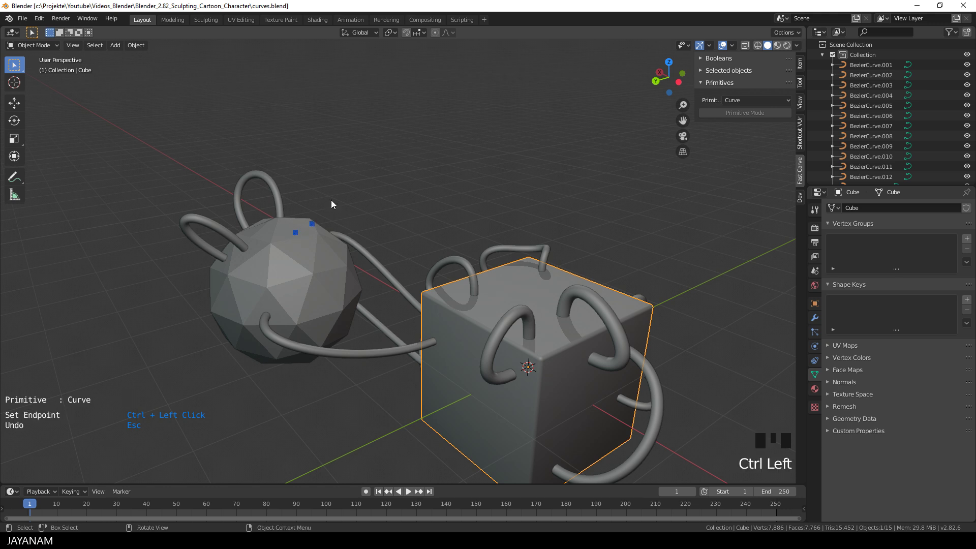
pyautogui.keyDown('ctrl'); pyautogui.click(358, 129); pyautogui.keyUp('ctrl')
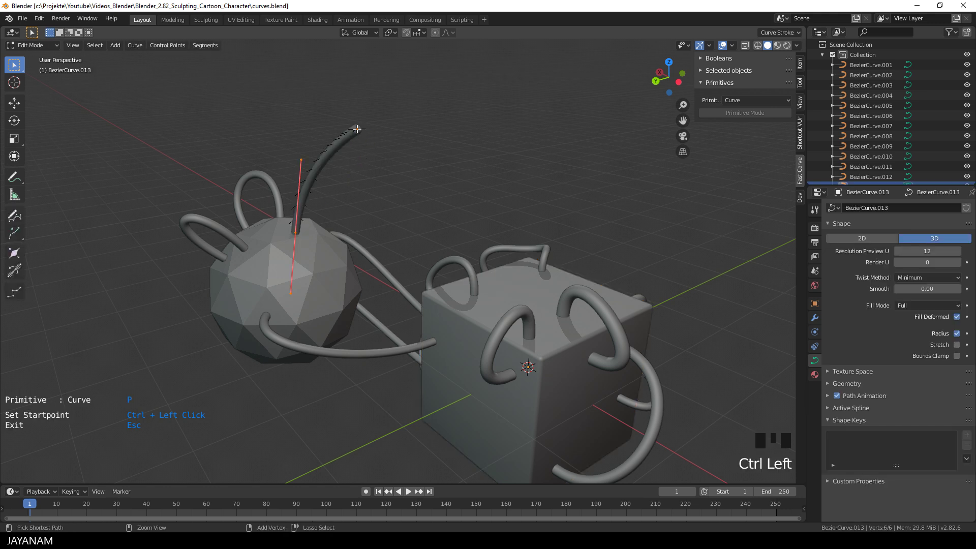
pyautogui.click(300, 232)
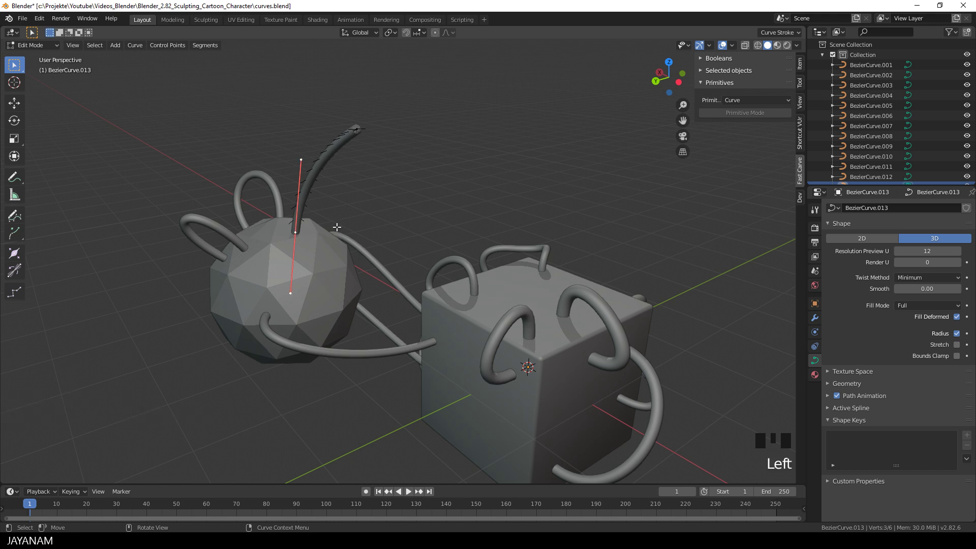
pyautogui.hotkey('alt', 's')
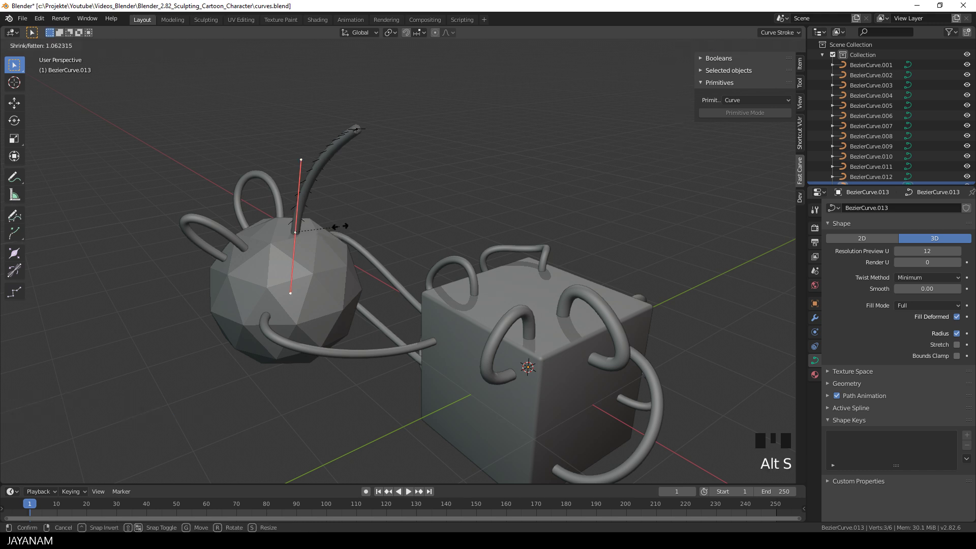
pyautogui.click(399, 241)
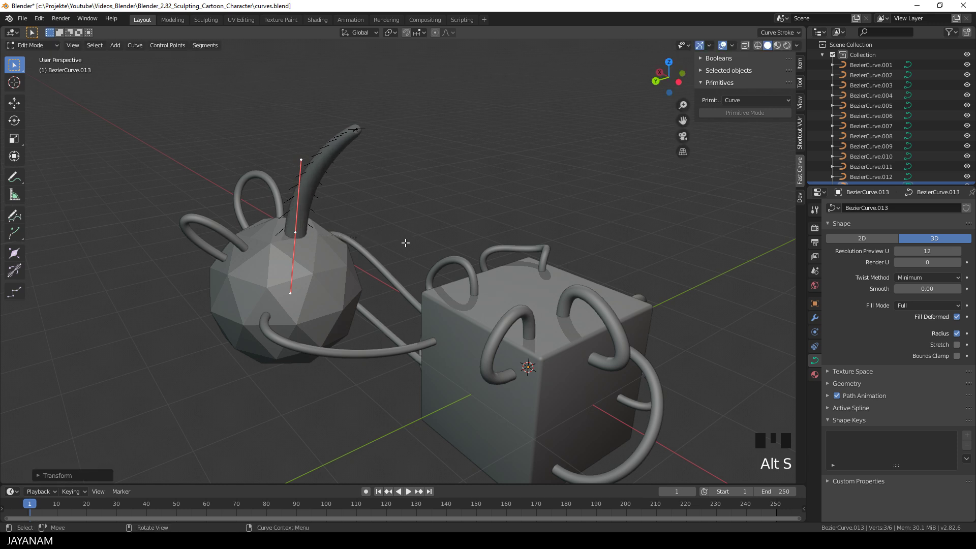
# Move the tip point and handle to bend the horn over, then taper its tip.
pyautogui.click(357, 129)
pyautogui.moveTo(428, 169); pyautogui.dragTo(436, 159, button='middle')
pyautogui.press('g')
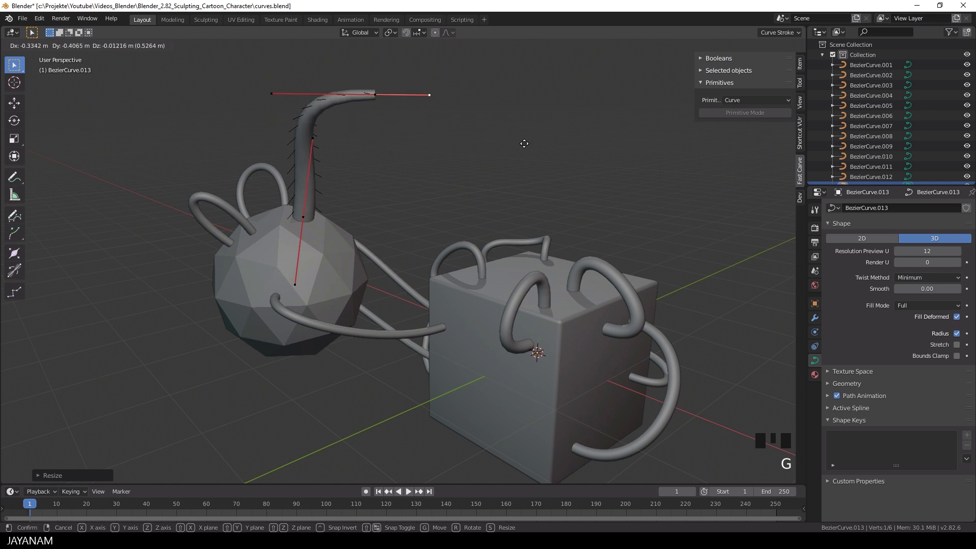
pyautogui.click(525, 144)
pyautogui.press('g')
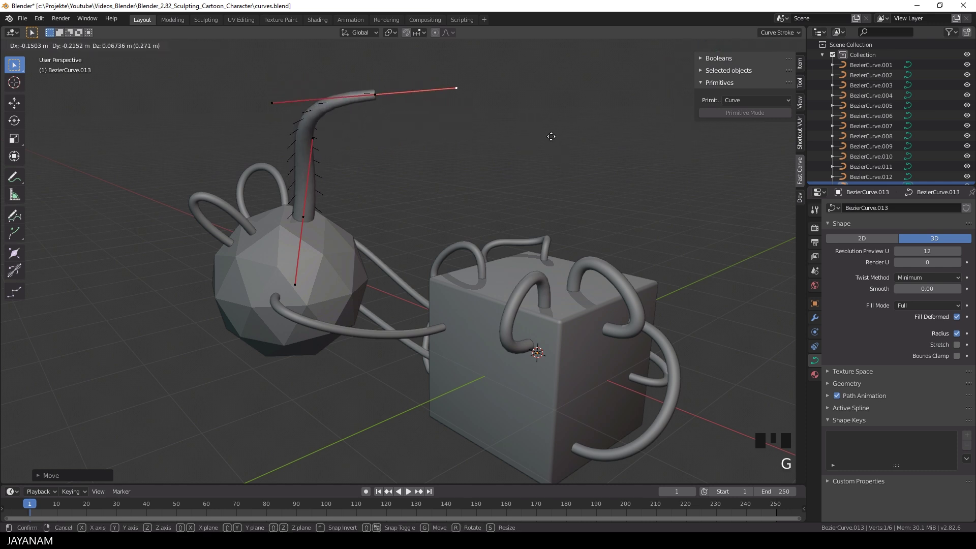
pyautogui.click(549, 137)
pyautogui.click(377, 95)
pyautogui.hotkey('alt', '5')
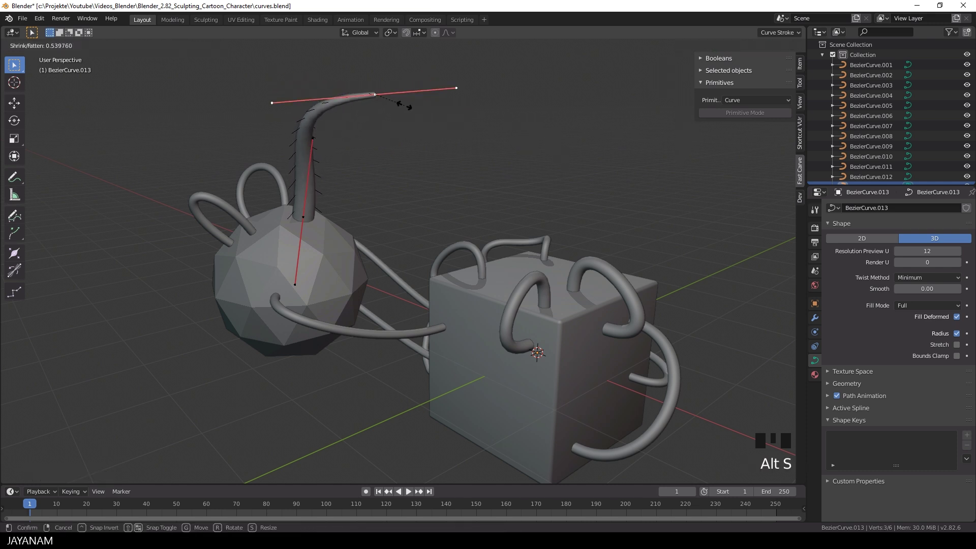
pyautogui.press('Tab')
pyautogui.moveTo(434, 127); pyautogui.dragTo(414, 131, button='middle')
pyautogui.rightClick(314, 151)
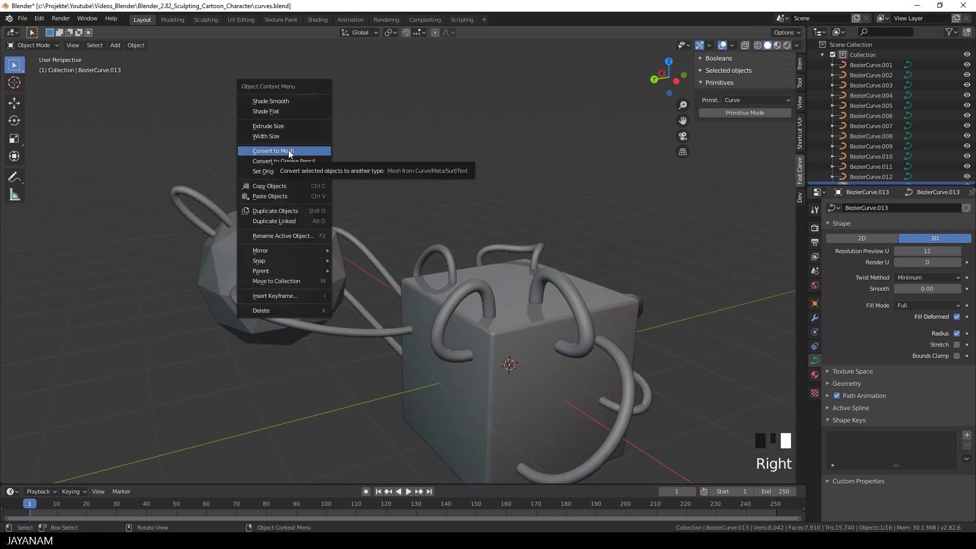
# Convert the horn curve to a mesh and bevel the vertex ring at its tip.
pyautogui.click(288, 150)
pyautogui.keyDown('shift'); pyautogui.moveTo(311, 145); pyautogui.dragTo(393, 215, button='middle'); pyautogui.keyUp('shift')
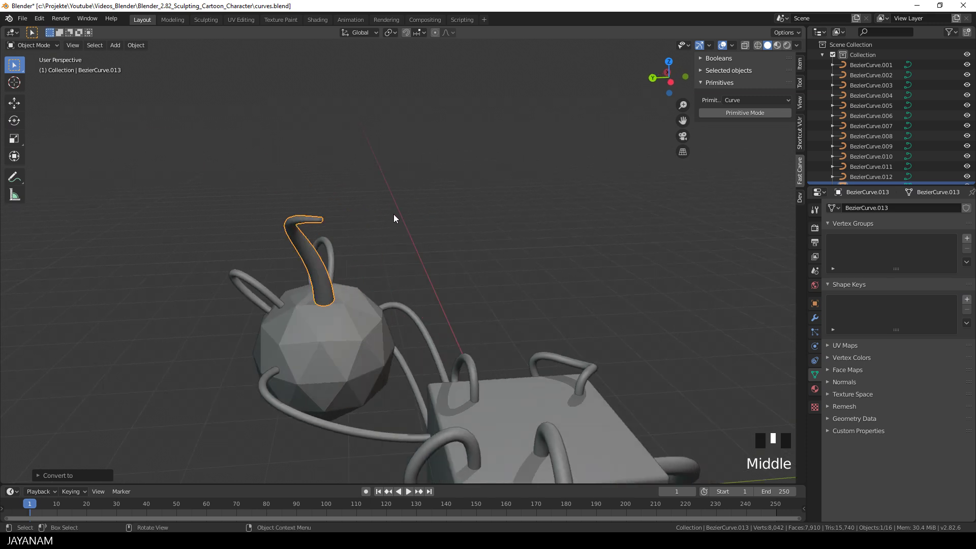
pyautogui.scroll(2, 362, 209)
pyautogui.press('Tab')
pyautogui.click(245, 182)
pyautogui.moveTo(246, 182); pyautogui.dragTo(283, 178)
pyautogui.scroll(-4, 399, 239)
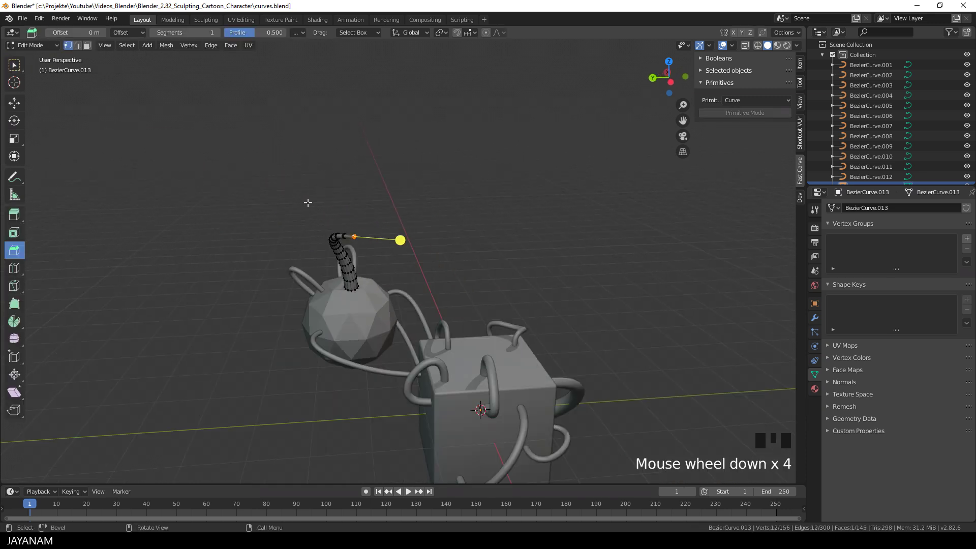
pyautogui.moveTo(399, 239); pyautogui.dragTo(443, 243, button='middle')
# Join the horn mesh into the Icosphere object with Ctrl+J.
pyautogui.press('Tab')
pyautogui.keyDown('shift'); pyautogui.click(392, 289); pyautogui.keyUp('shift')
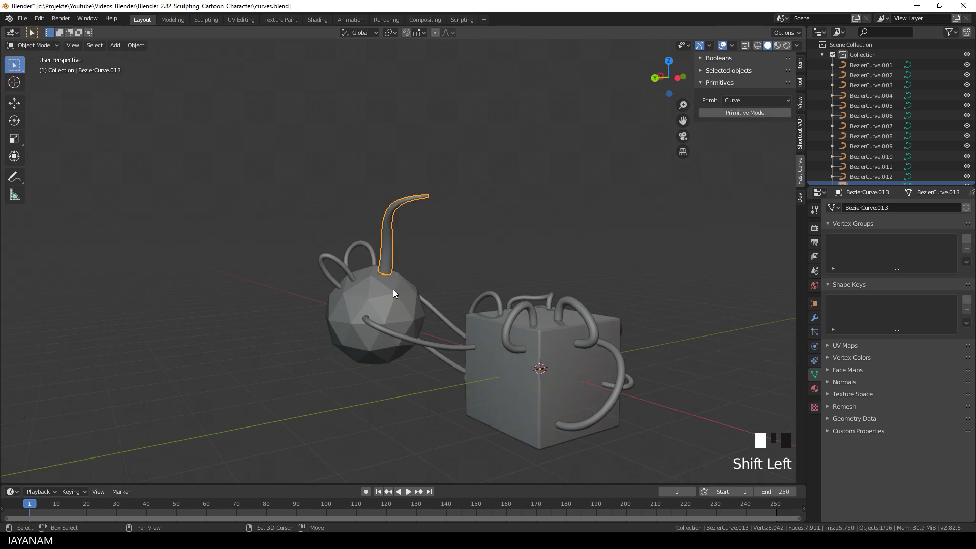
pyautogui.hotkey('ctrl', 'j')
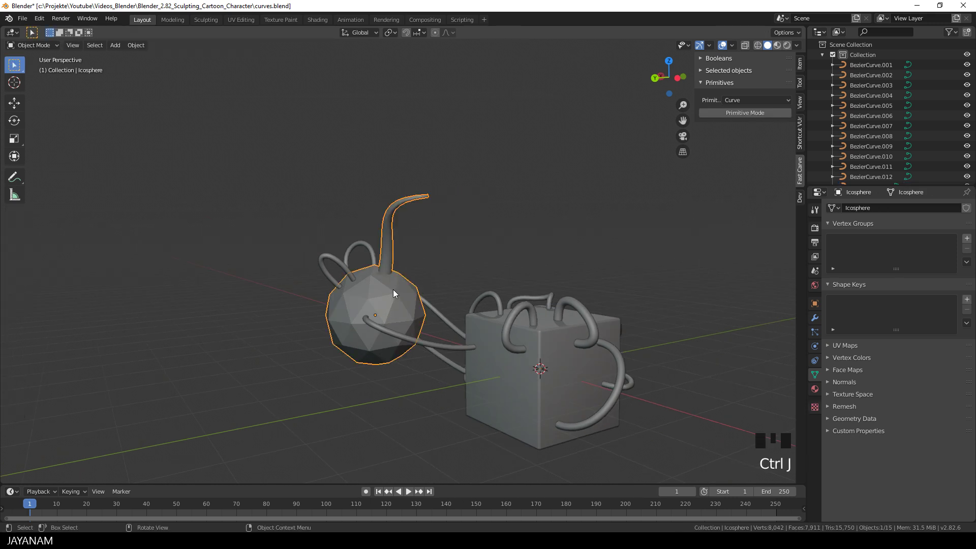
pyautogui.scroll(1, 478, 279)
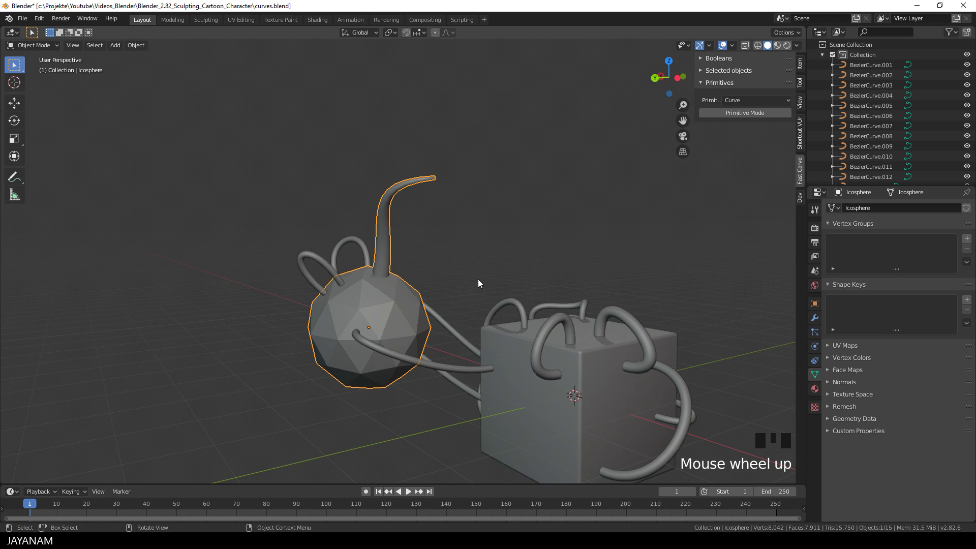
pyautogui.hotkey('ctrl', 'Tab')
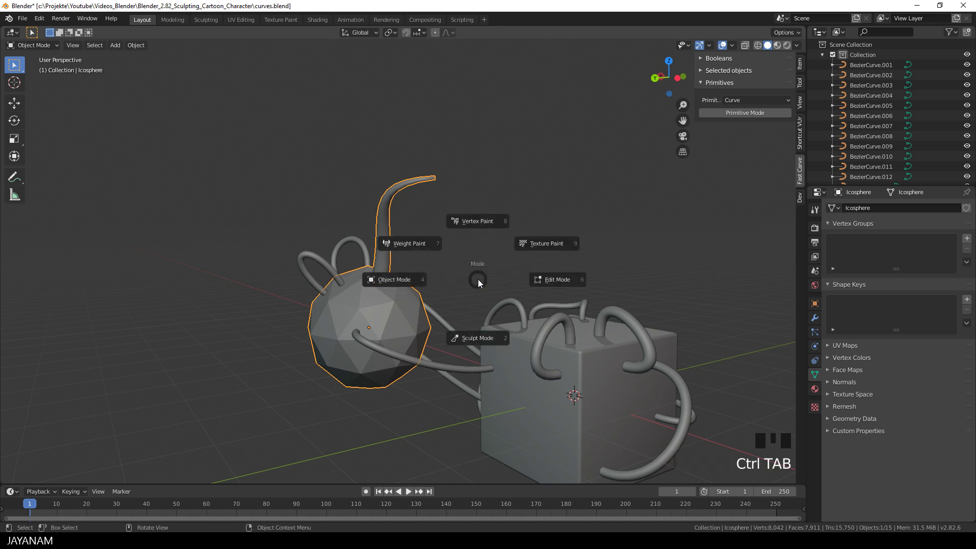
# Enter Sculpt Mode on the Icosphere and voxel-remesh it at 0.012 m voxel size.
pyautogui.click(488, 331)
pyautogui.click(749, 32)
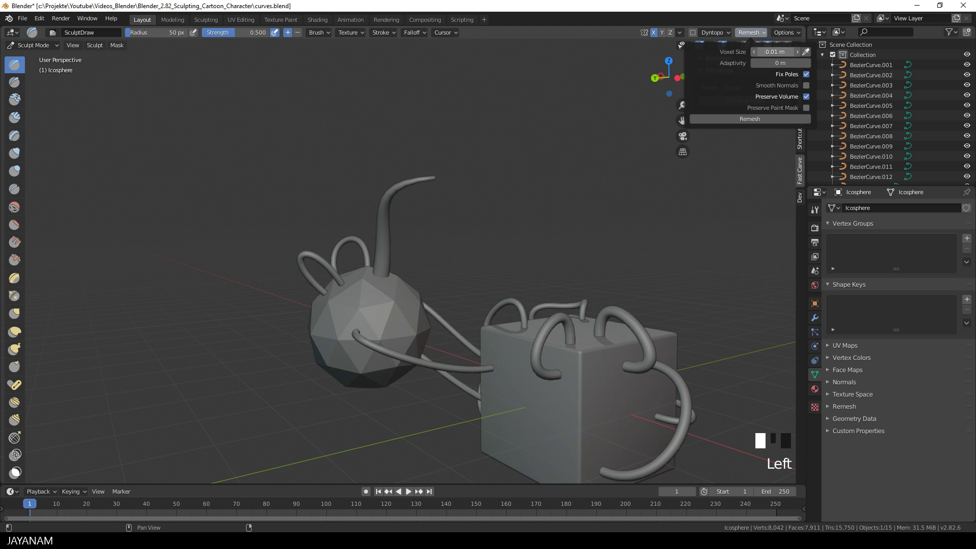
pyautogui.moveTo(774, 51); pyautogui.dragTo(778, 52)
pyautogui.click(783, 118)
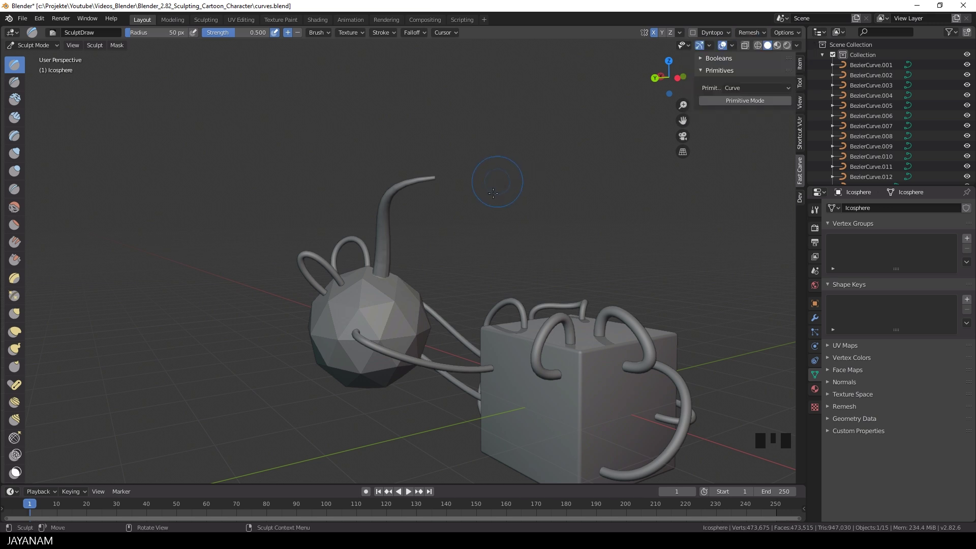
# Smooth the joint where the horn meets the icosphere.
pyautogui.scroll(2, 491, 185)
pyautogui.press('shift')
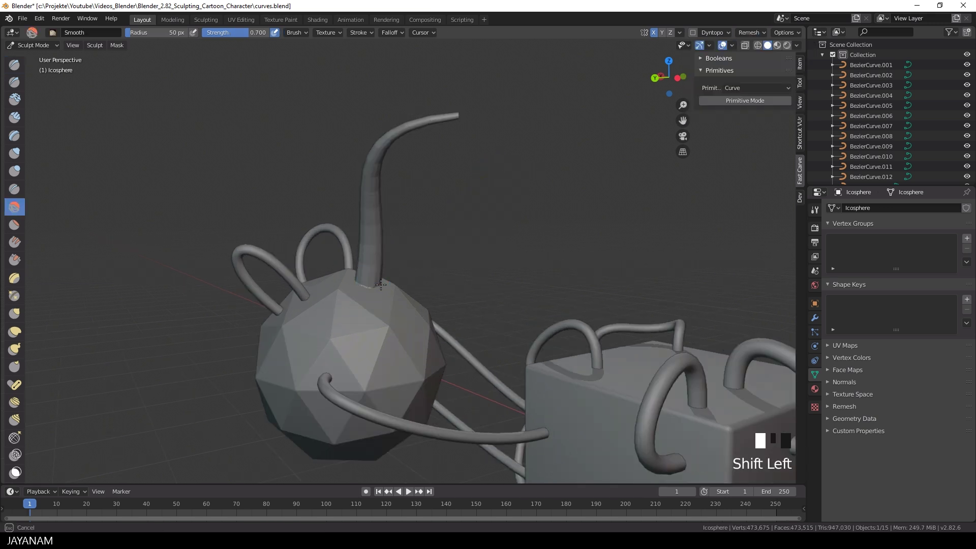
pyautogui.keyDown('shift'); pyautogui.click(364, 283); pyautogui.keyUp('shift')
pyautogui.keyDown('shift'); pyautogui.click(398, 277); pyautogui.keyUp('shift')
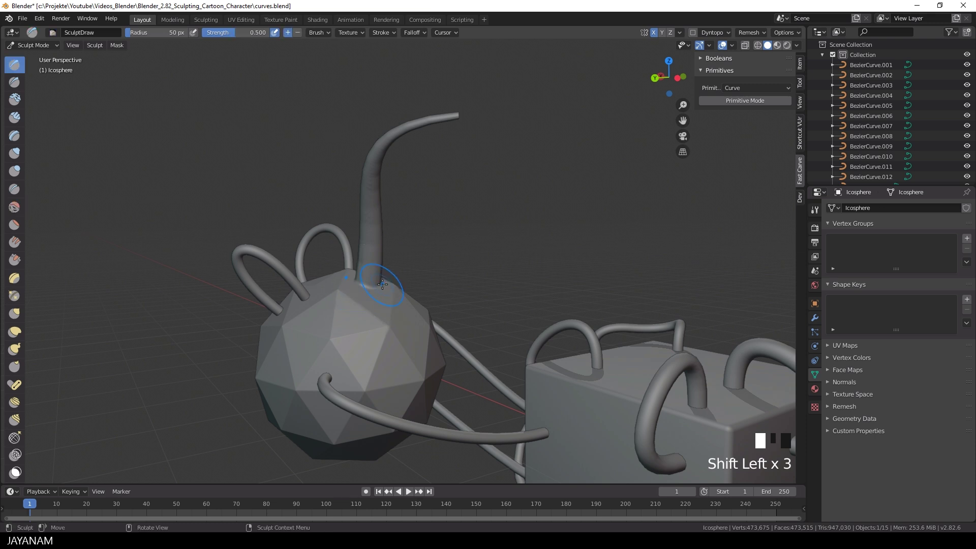
# Inflate a stack of bulging rings up the full length of the horn.
pyautogui.scroll(3, 386, 280)
pyautogui.click(305, 288)
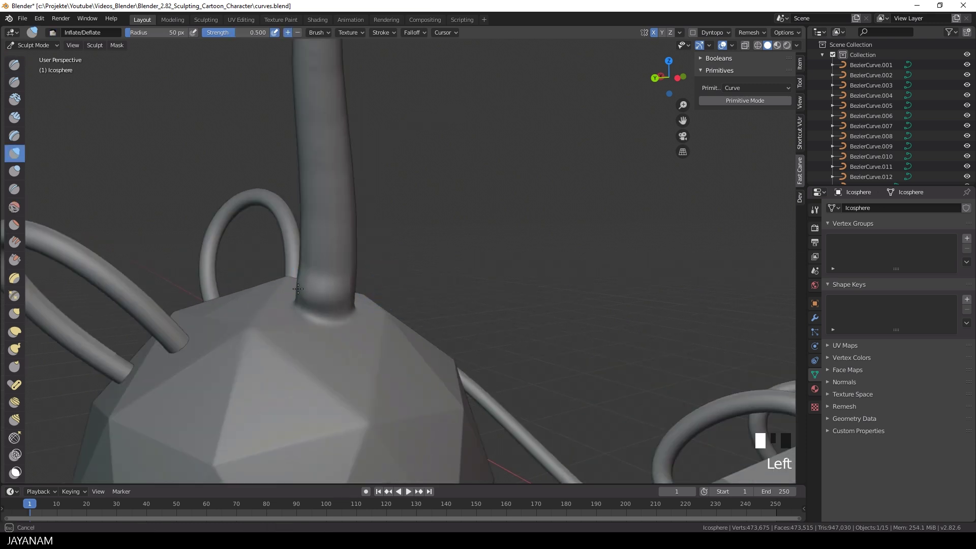
pyautogui.click(326, 244)
pyautogui.click(327, 205)
pyautogui.click(327, 168)
pyautogui.click(332, 140)
pyautogui.click(321, 94)
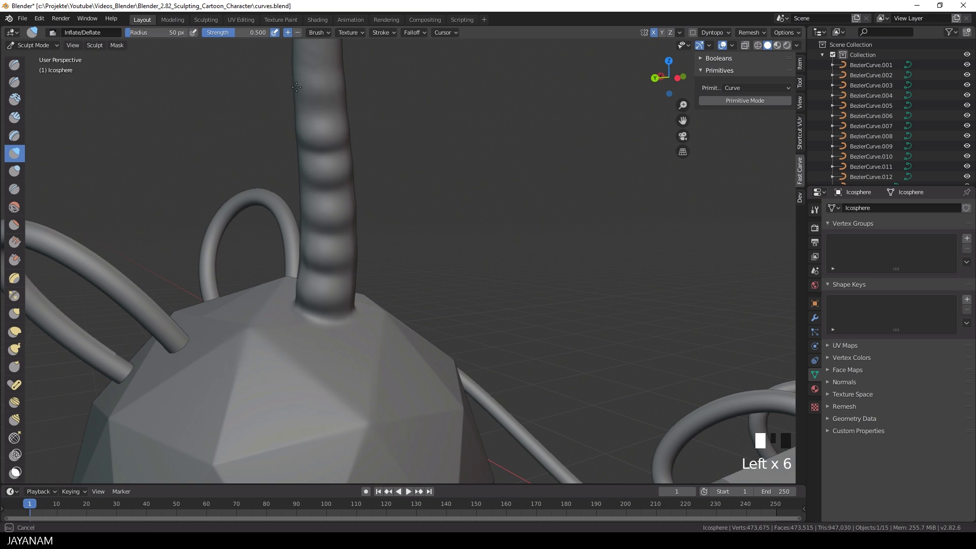
pyautogui.keyDown('shift'); pyautogui.moveTo(320, 94); pyautogui.dragTo(374, 188, button='middle'); pyautogui.keyUp('shift')
pyautogui.click(375, 187)
pyautogui.click(376, 146)
pyautogui.click(381, 105)
pyautogui.click(389, 88)
pyautogui.click(402, 74)
pyautogui.click(414, 60)
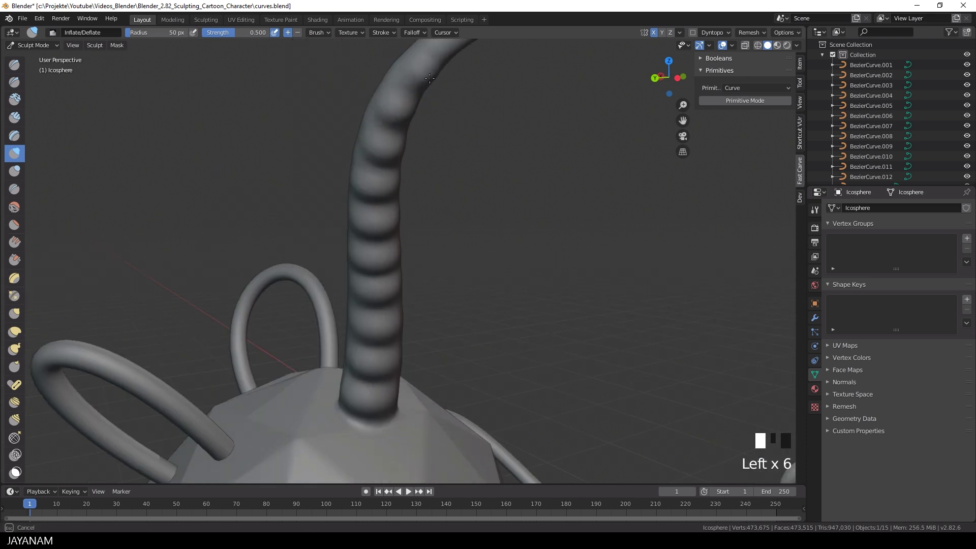
pyautogui.scroll(-2, 407, 127)
pyautogui.scroll(2, 356, 153)
# Raise brush strength to 0.700 and deflate grooves between the horn rings.
pyautogui.keyDown('ctrl'); pyautogui.click(244, 41); pyautogui.keyUp('ctrl')
pyautogui.keyDown('ctrl'); pyautogui.moveTo(243, 41); pyautogui.dragTo(256, 40); pyautogui.keyUp('ctrl')
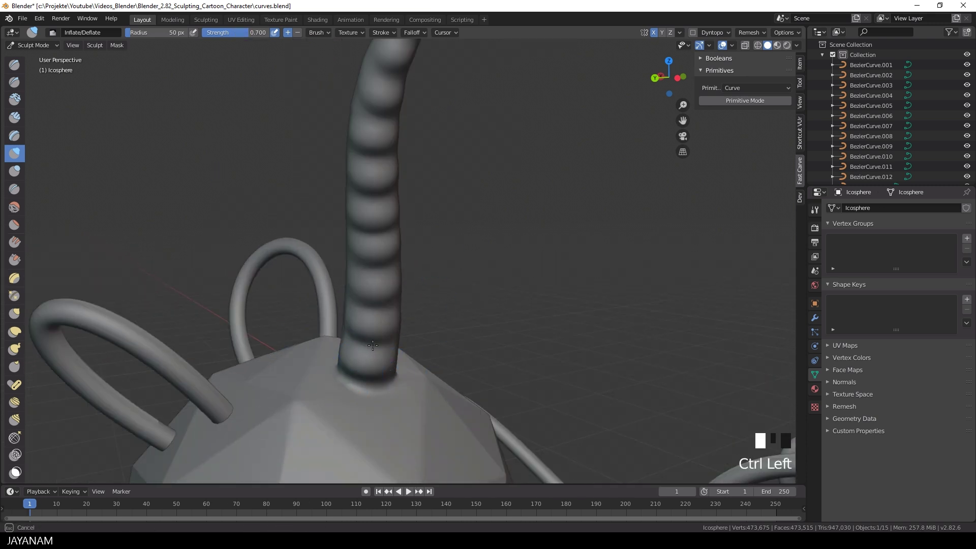
pyautogui.keyDown('ctrl'); pyautogui.click(381, 325); pyautogui.keyUp('ctrl')
pyautogui.keyDown('ctrl'); pyautogui.click(373, 260); pyautogui.keyUp('ctrl')
pyautogui.keyDown('ctrl'); pyautogui.click(373, 231); pyautogui.keyUp('ctrl')
pyautogui.keyDown('ctrl'); pyautogui.click(371, 193); pyautogui.keyUp('ctrl')
pyautogui.keyDown('ctrl'); pyautogui.click(369, 147); pyautogui.keyUp('ctrl')
pyautogui.keyDown('ctrl'); pyautogui.click(373, 119); pyautogui.keyUp('ctrl')
pyautogui.keyDown('ctrl'); pyautogui.click(387, 99); pyautogui.keyUp('ctrl')
pyautogui.click(343, 409)
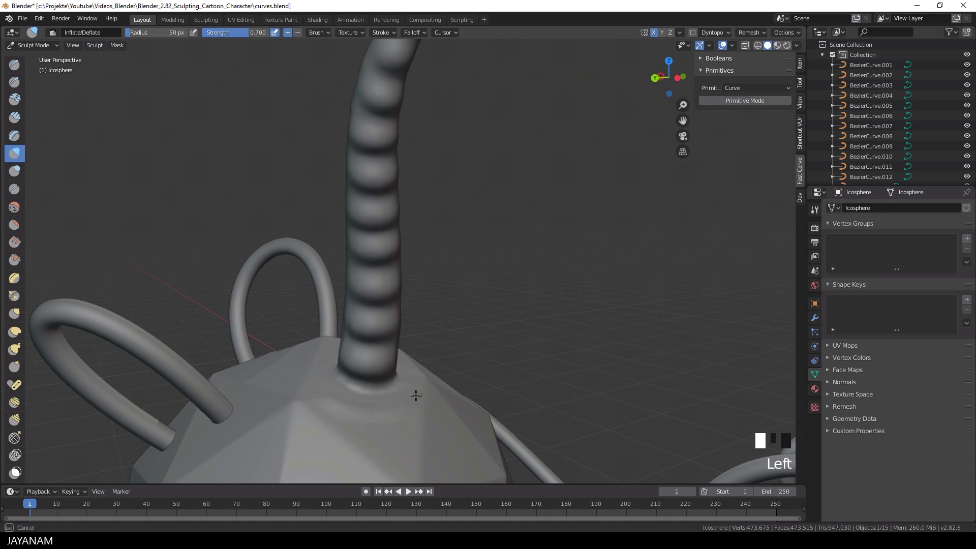
pyautogui.scroll(-3, 355, 254)
pyautogui.moveTo(356, 254)
pyautogui.keyDown('shift'); pyautogui.mouseDown(button='middle')
pyautogui.moveTo(457, 224)
pyautogui.moveTo(480, 227)
pyautogui.mouseUp(button='middle'); pyautogui.keyUp('shift')
pyautogui.scroll(-1, 493, 233)
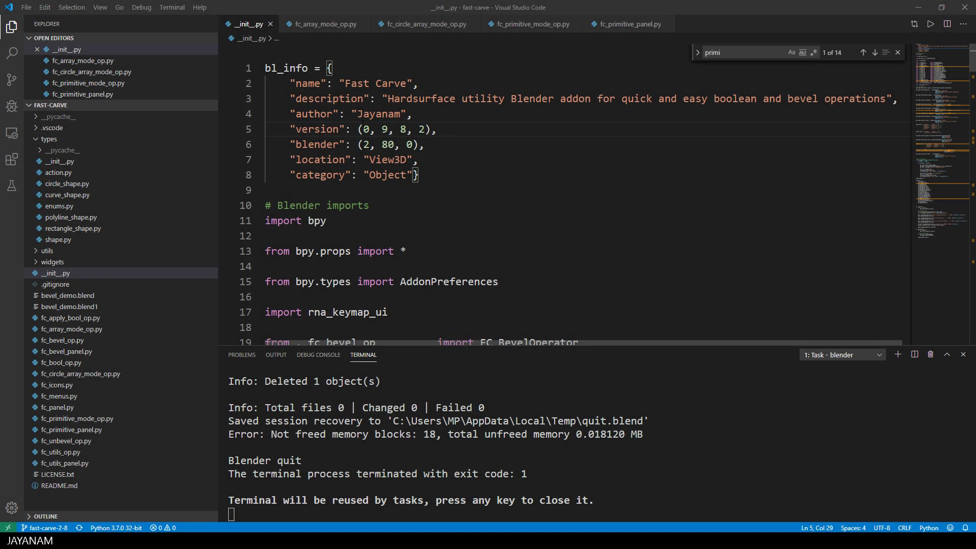
# In __init__.py, highlight version 0, 9, 8, 2 and the Curve entry in primitive_types.
pyautogui.moveTo(363, 130); pyautogui.dragTo(426, 129)
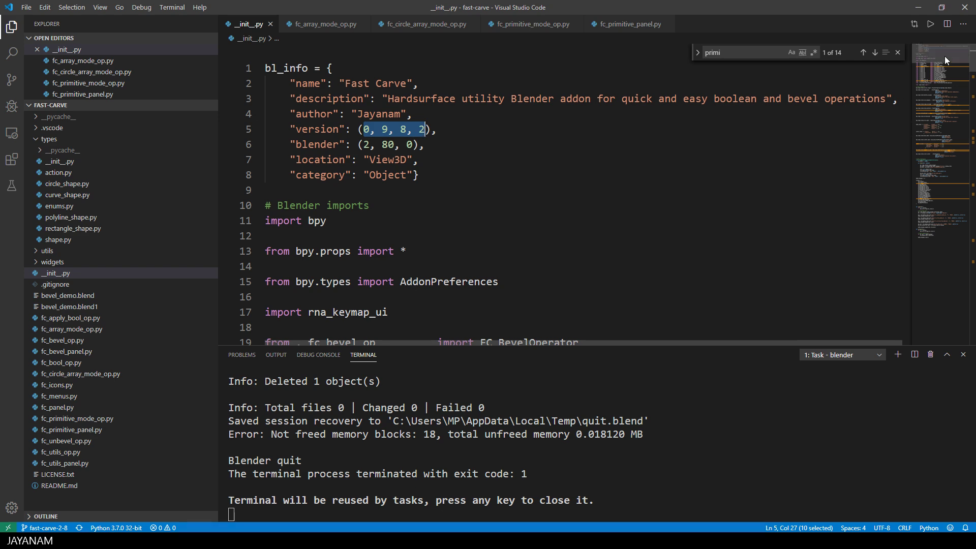
pyautogui.moveTo(944, 55); pyautogui.dragTo(950, 153)
pyautogui.doubleClick(310, 97)
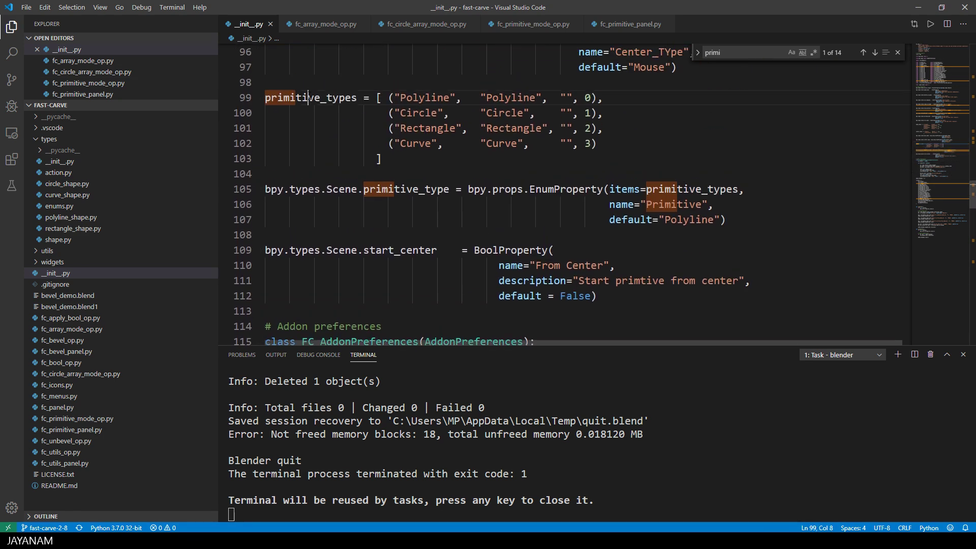
pyautogui.doubleClick(410, 143)
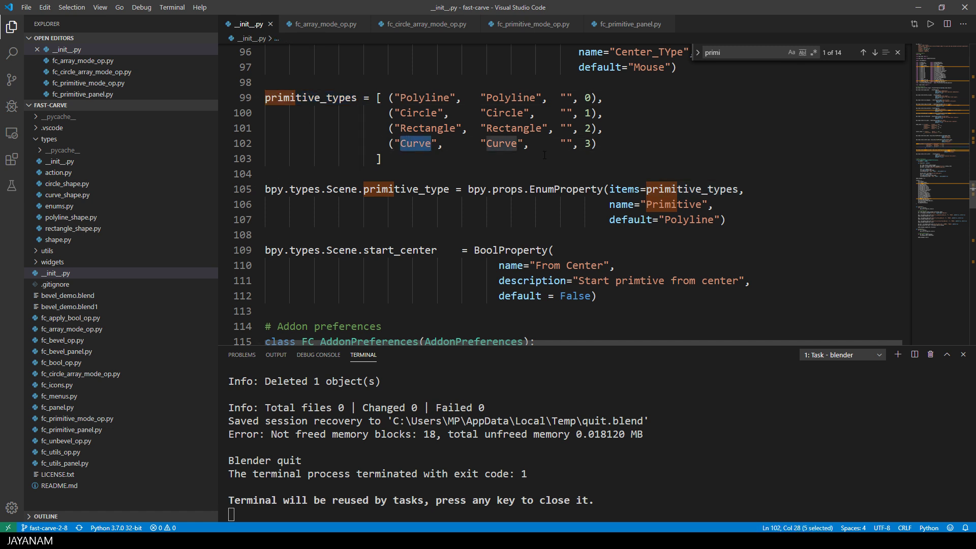
# Open curve_shape.py at the top and highlight the Shape base class and self._normals in the constructor.
pyautogui.click(66, 195)
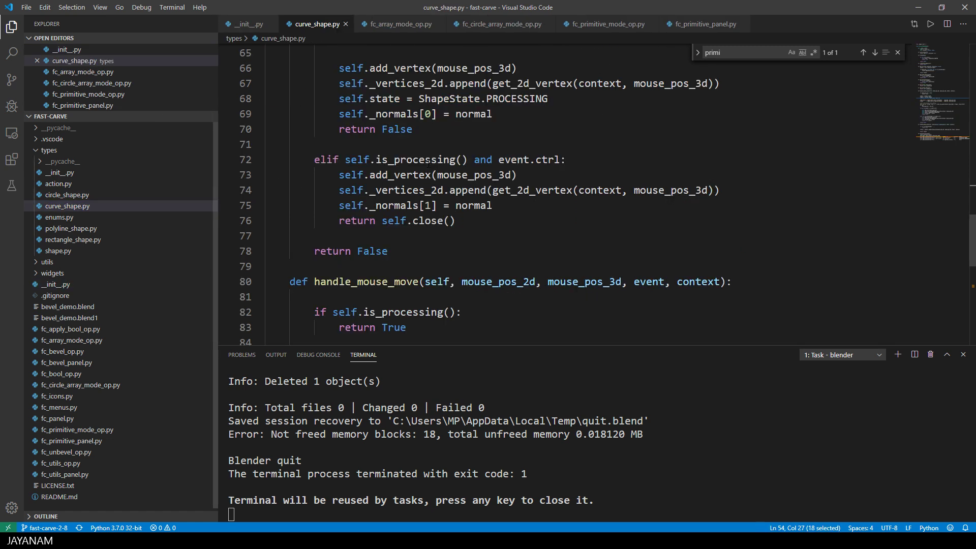
pyautogui.moveTo(940, 111); pyautogui.dragTo(937, 37)
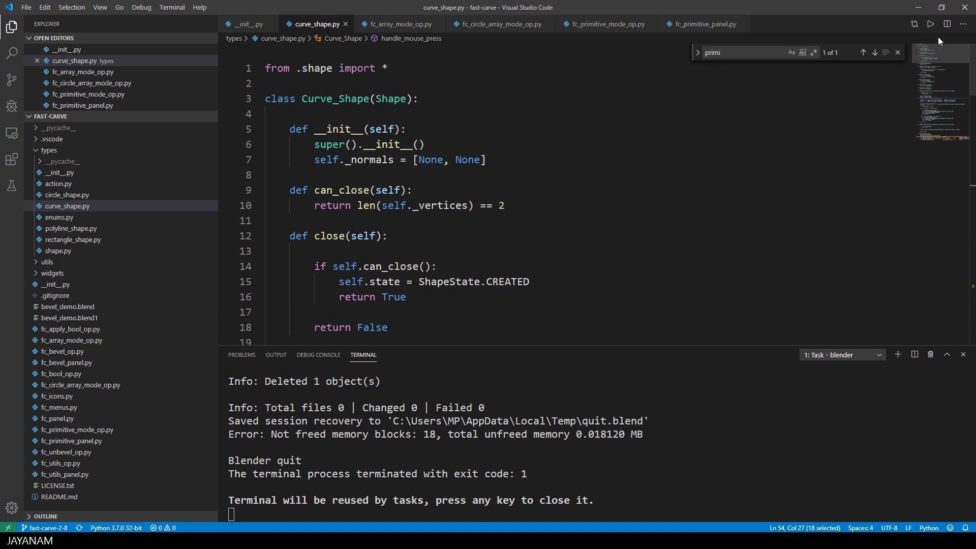
pyautogui.doubleClick(390, 98)
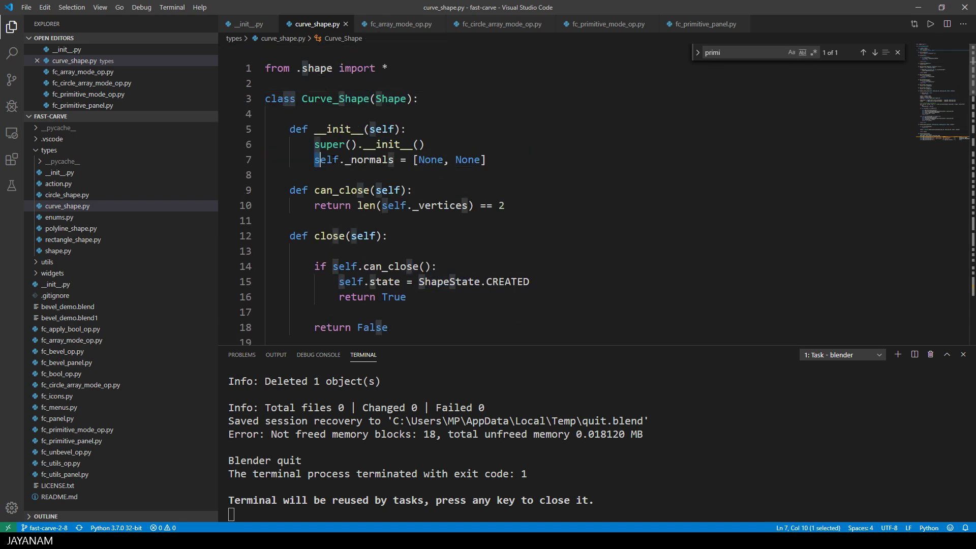
pyautogui.moveTo(314, 159); pyautogui.dragTo(394, 159)
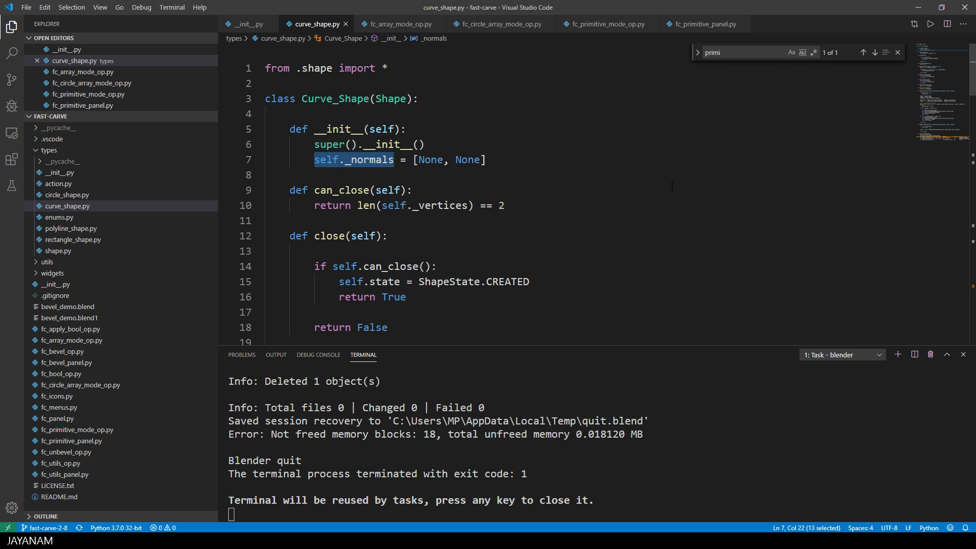
# Highlight the connected_shape method and its return False.
pyautogui.scroll(-3, 590, 211)
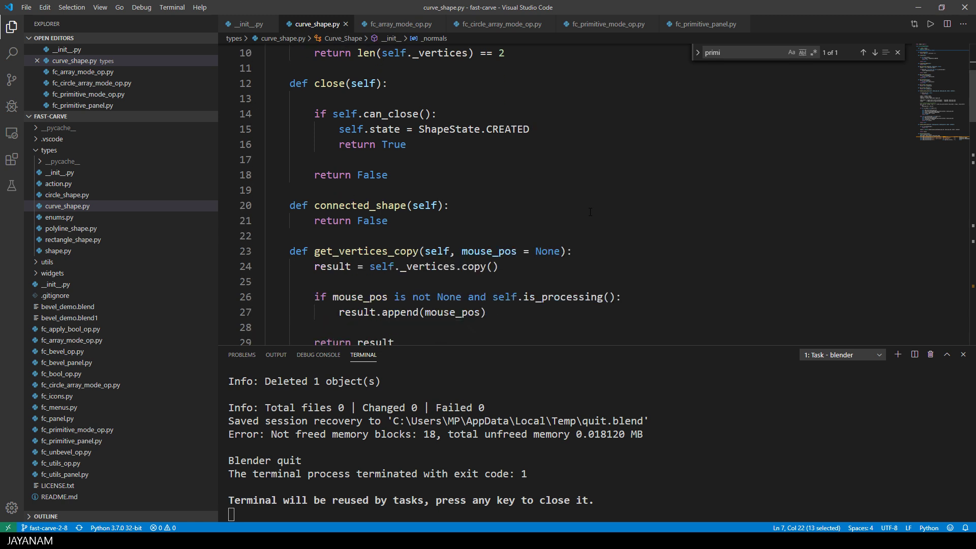
pyautogui.scroll(-1, 590, 212)
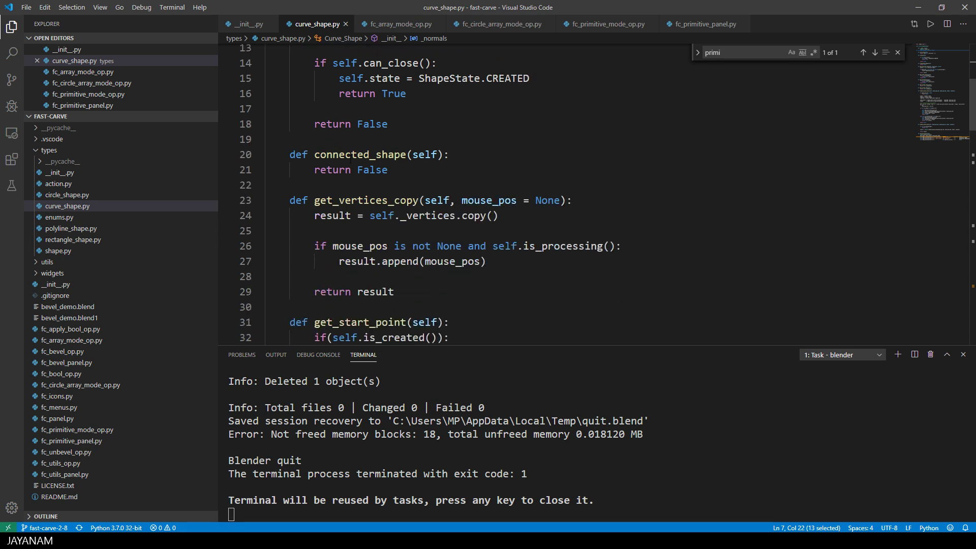
pyautogui.doubleClick(367, 155)
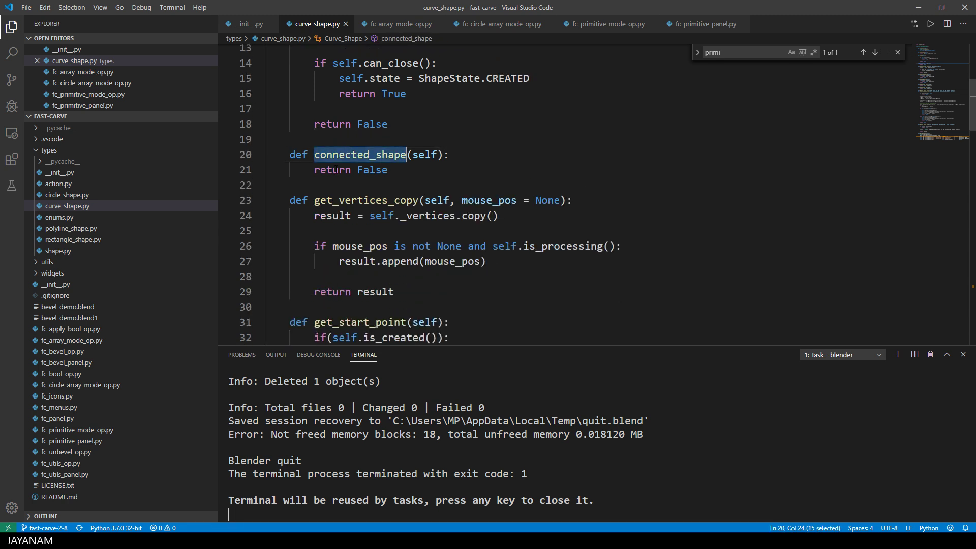
pyautogui.doubleClick(372, 170)
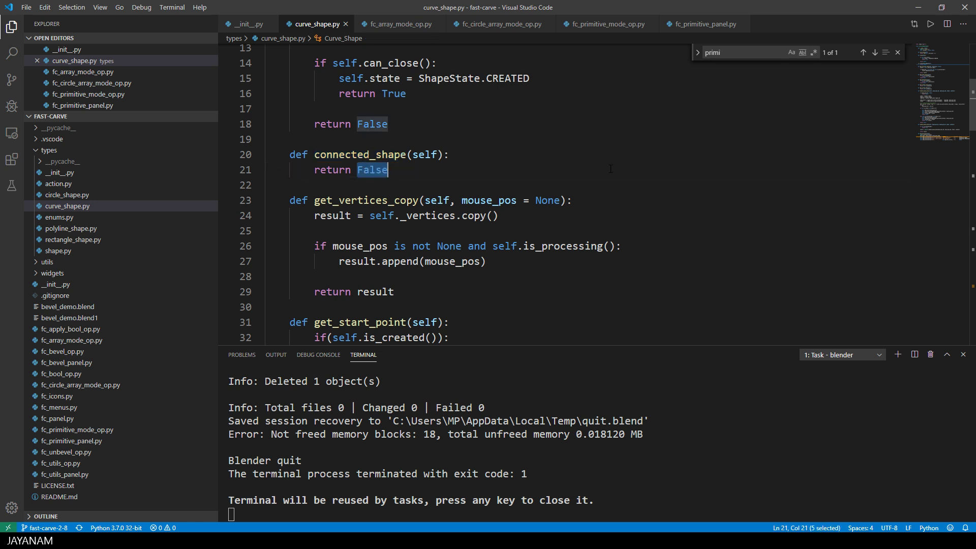
# Highlight get_start_point, get_end_point and self._vertices[1] returned as the end point.
pyautogui.scroll(-3, 644, 214)
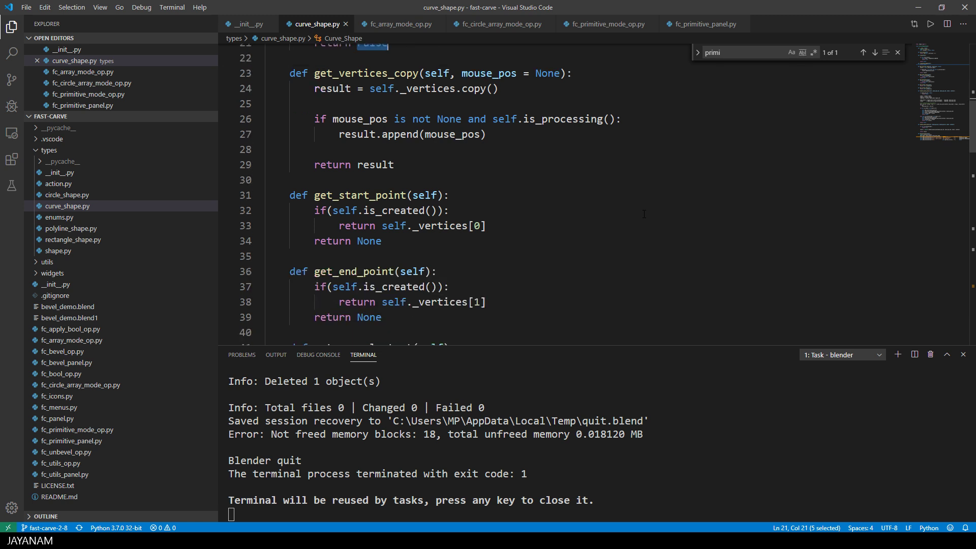
pyautogui.scroll(-1, 643, 214)
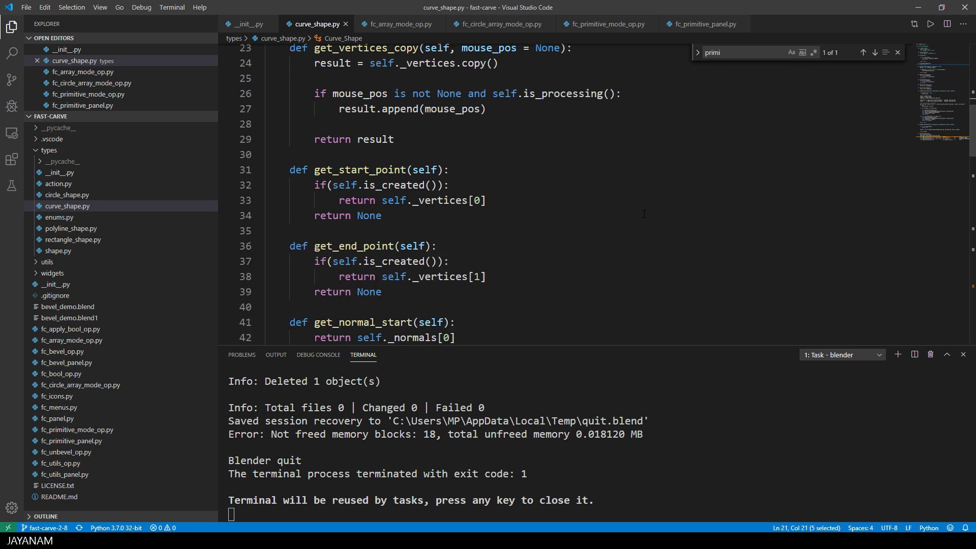
pyautogui.scroll(-1, 643, 214)
pyautogui.doubleClick(360, 119)
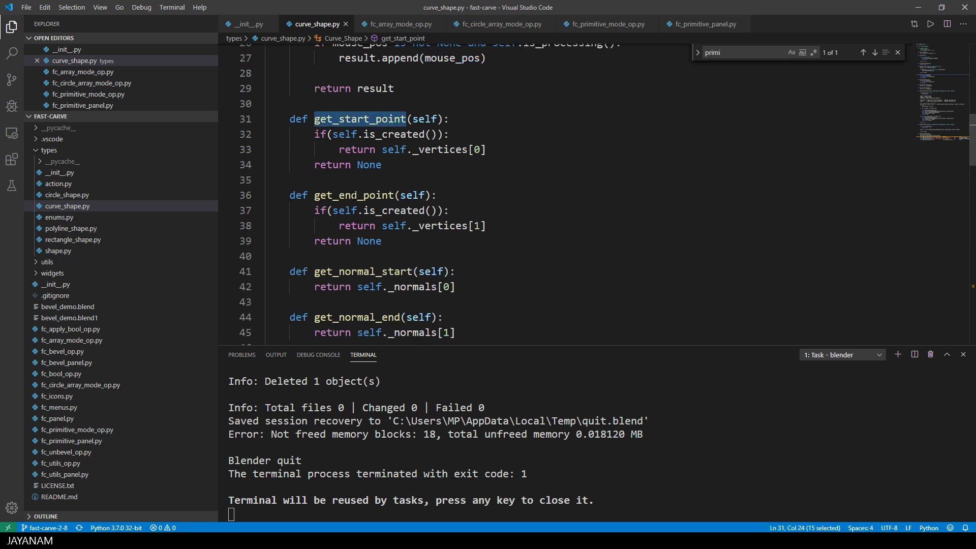
pyautogui.doubleClick(354, 195)
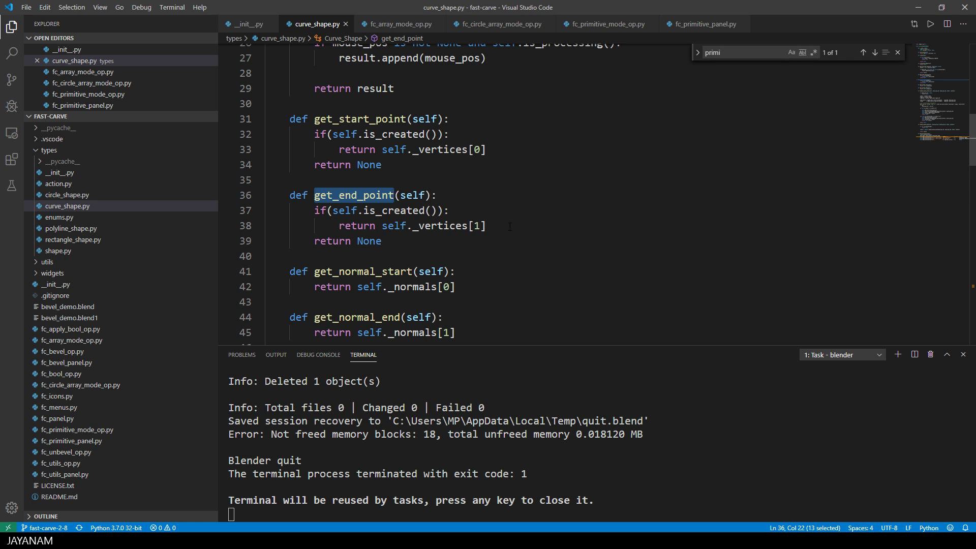
pyautogui.moveTo(495, 225); pyautogui.dragTo(382, 225)
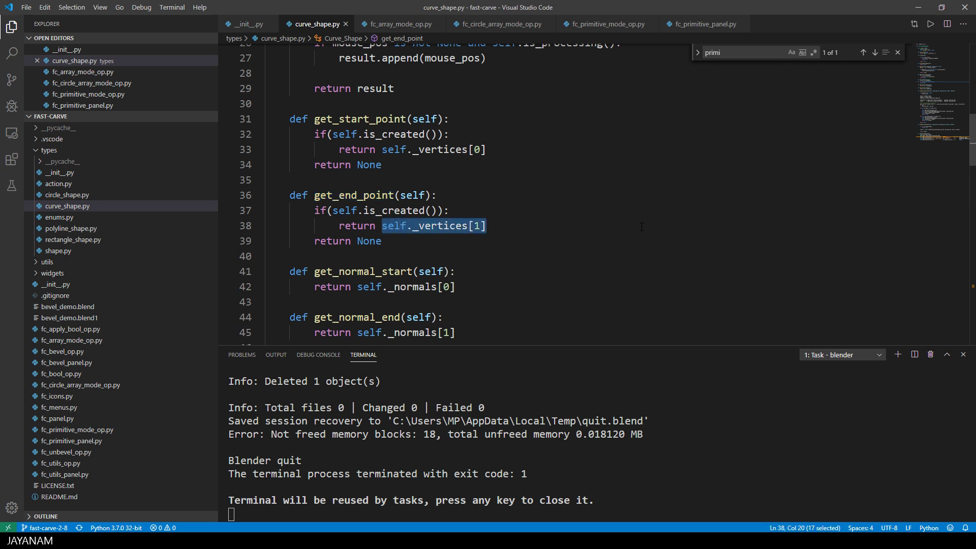
# Mark _normals in get_normal_start and get_normal_end, and highlight handle_mouse_press.
pyautogui.scroll(-2, 613, 224)
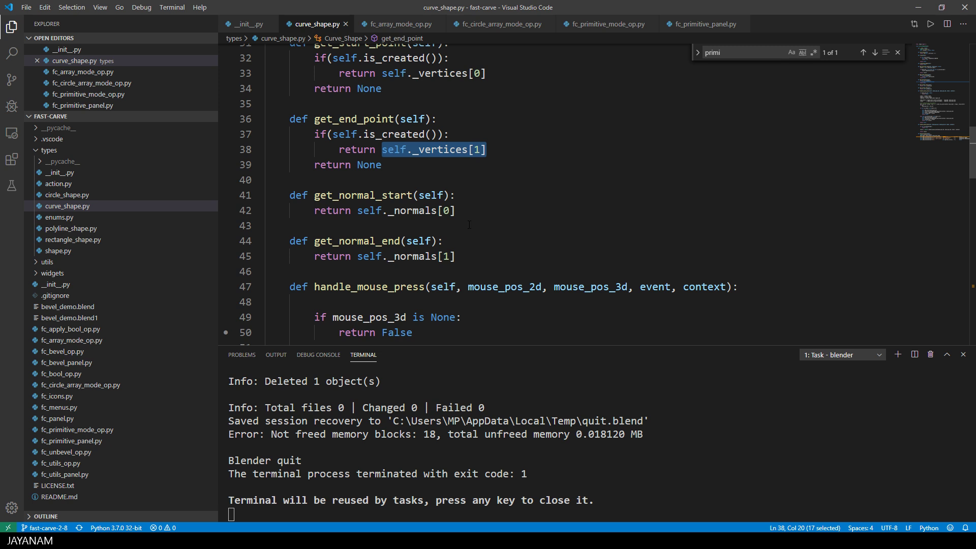
pyautogui.click(407, 210)
pyautogui.click(405, 256)
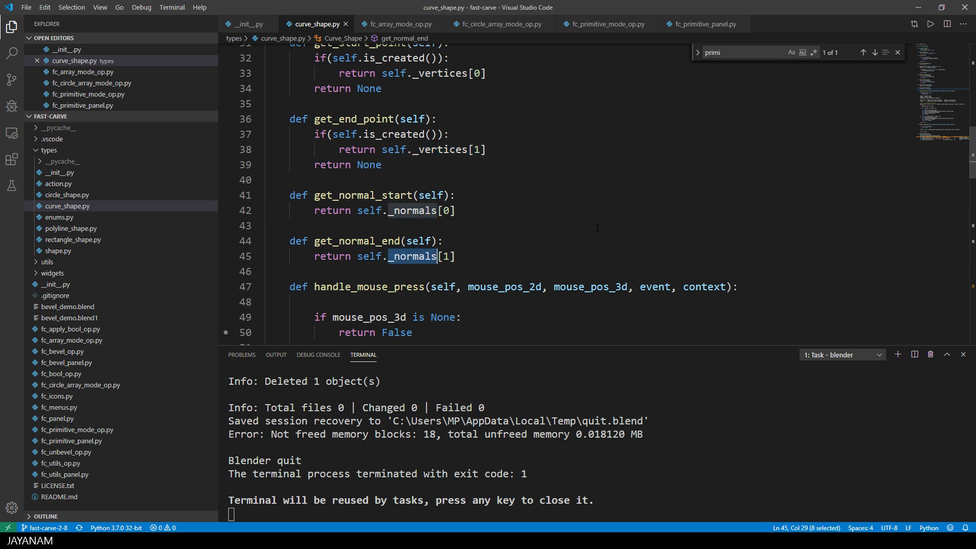
pyautogui.doubleClick(369, 287)
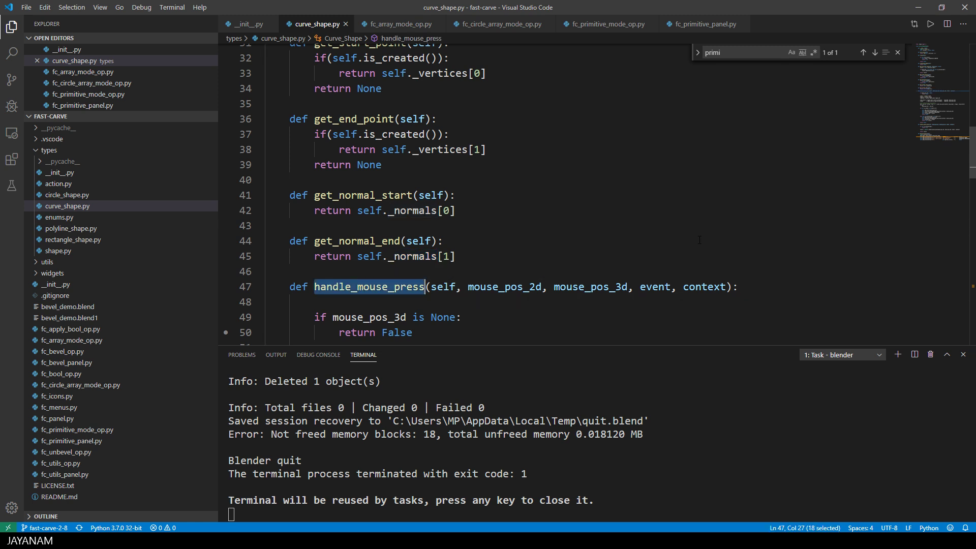
# Highlight the intersection comment, scene.ray_cast with view_layer, origin, view_vector, and region_2d_to_vector_3d.
pyautogui.scroll(-3, 697, 236)
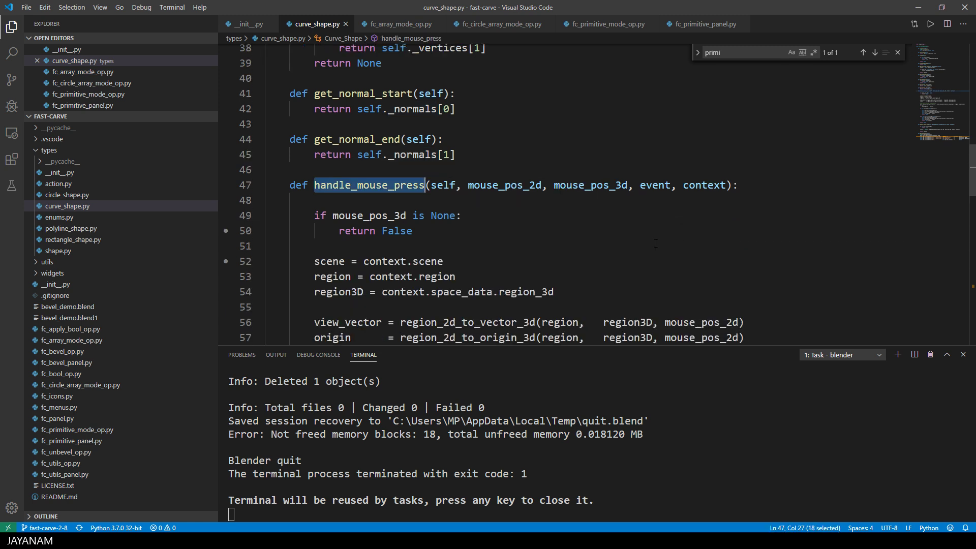
pyautogui.scroll(-2, 656, 243)
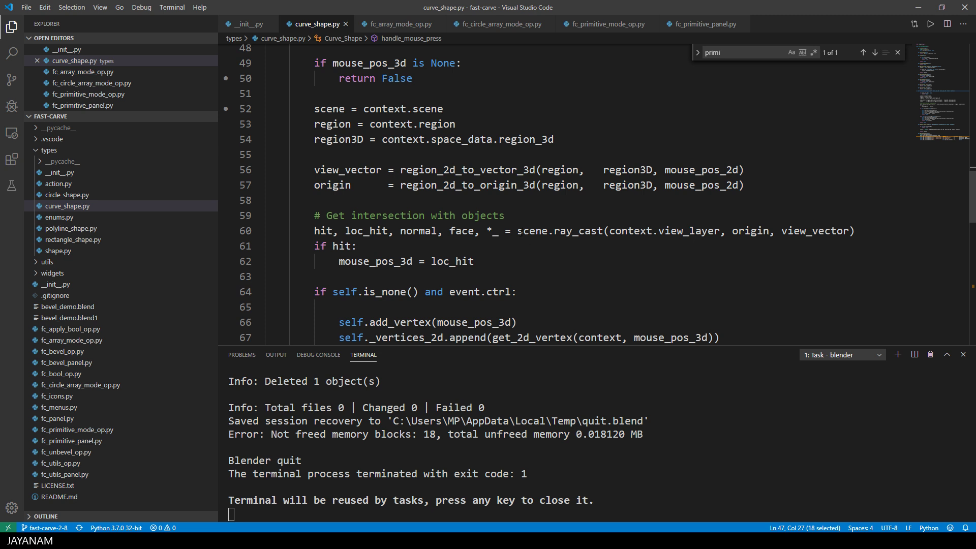
pyautogui.moveTo(506, 216); pyautogui.dragTo(312, 216)
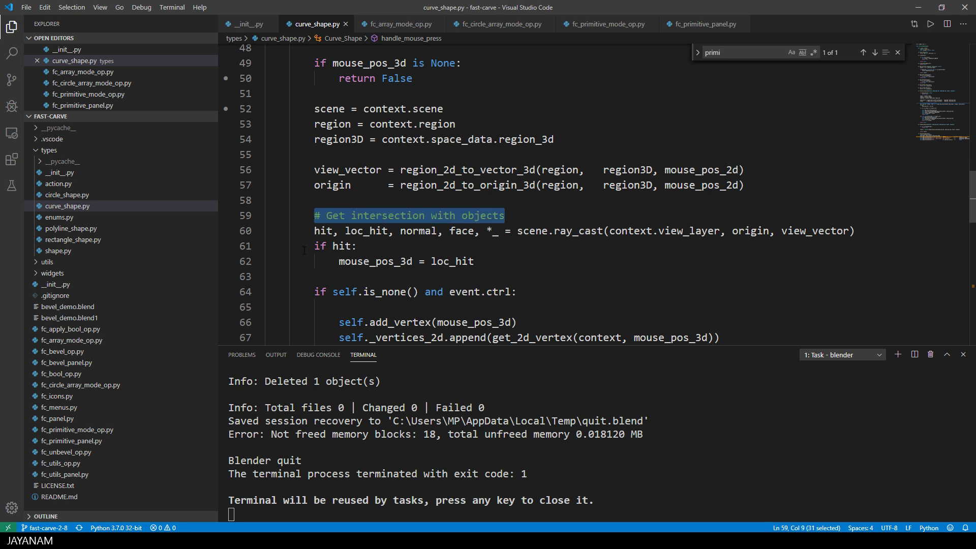
pyautogui.doubleClick(526, 230)
pyautogui.doubleClick(578, 231)
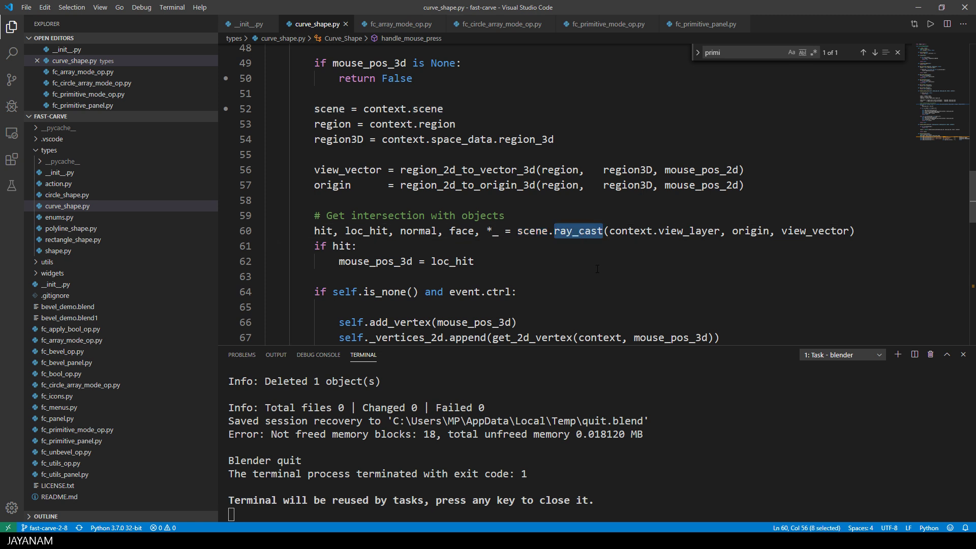
pyautogui.doubleClick(690, 230)
pyautogui.doubleClick(750, 231)
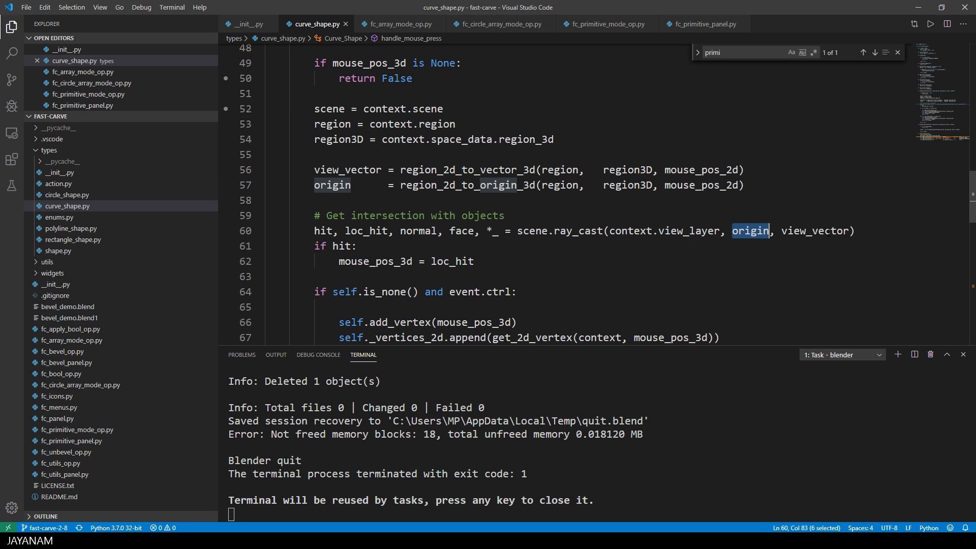
pyautogui.doubleClick(828, 231)
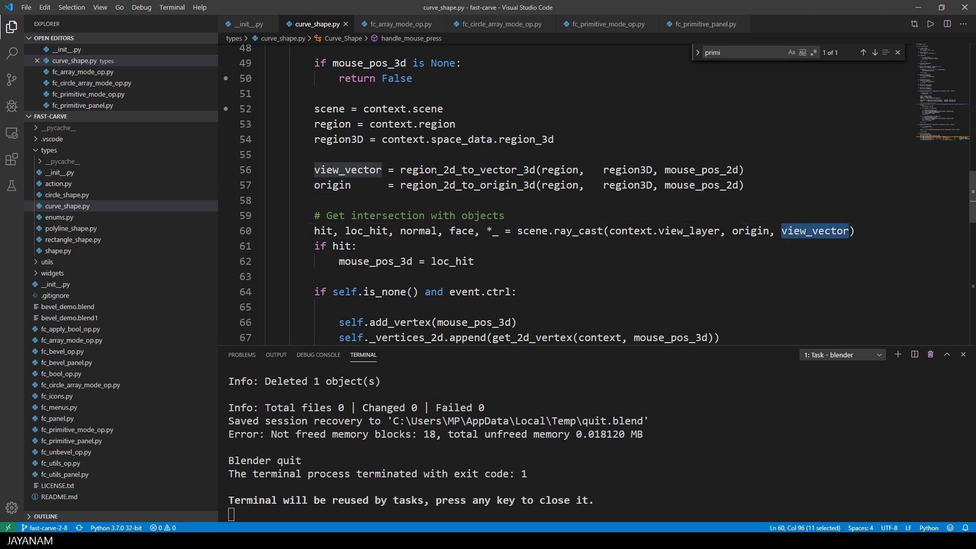
pyautogui.moveTo(401, 169); pyautogui.dragTo(535, 169)
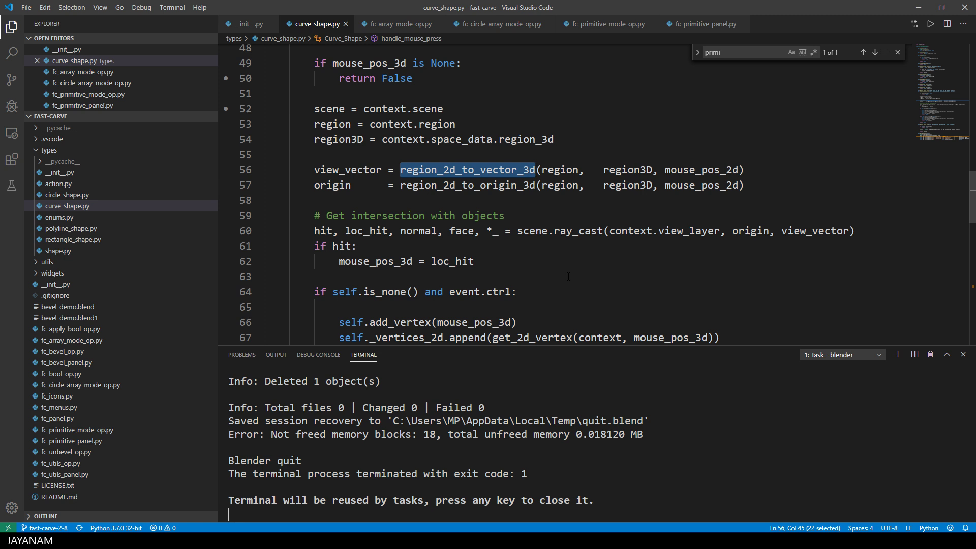
# Point out the hit check, mouse_pos_3d from loc_hit, _normals on lines 69 and 75; open fc_primitive_mode_op.py.
pyautogui.click(351, 246)
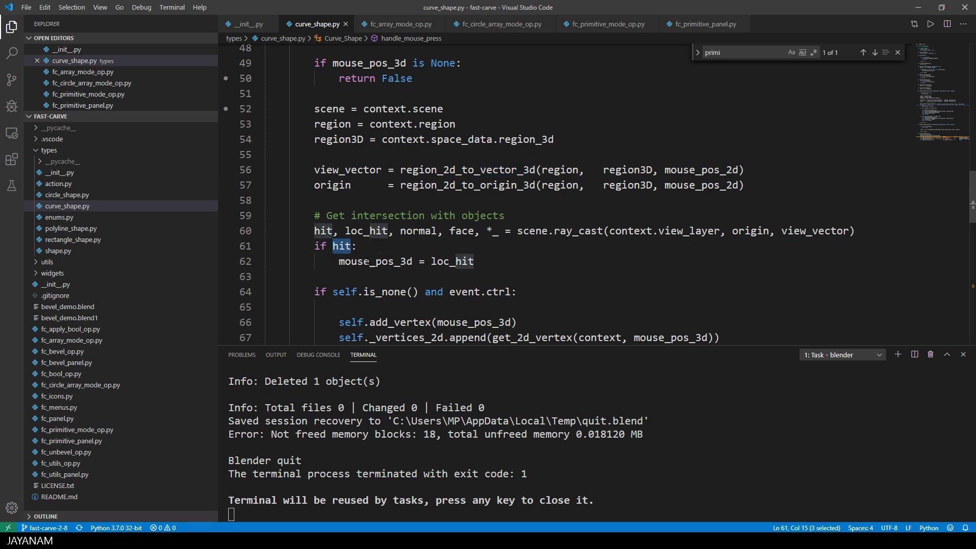
pyautogui.doubleClick(375, 261)
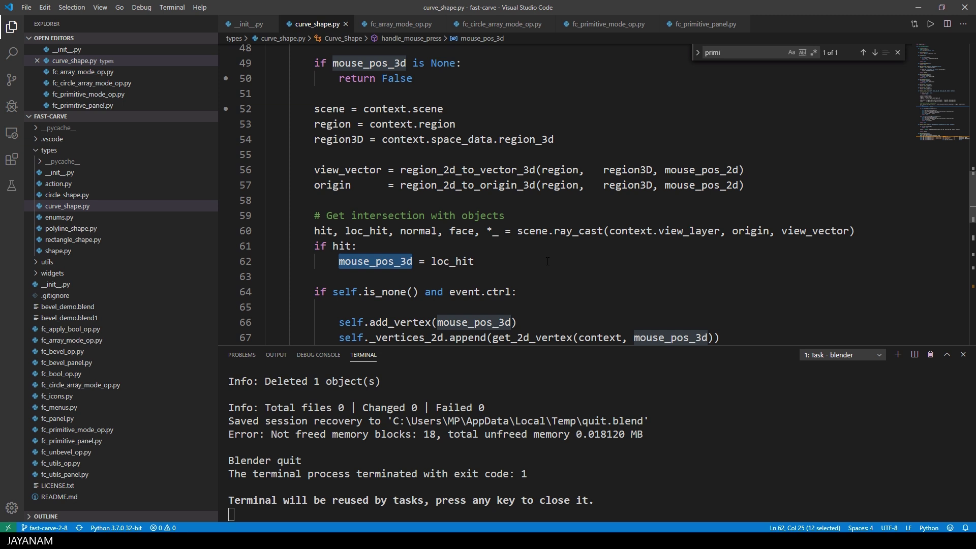
pyautogui.scroll(-3, 528, 247)
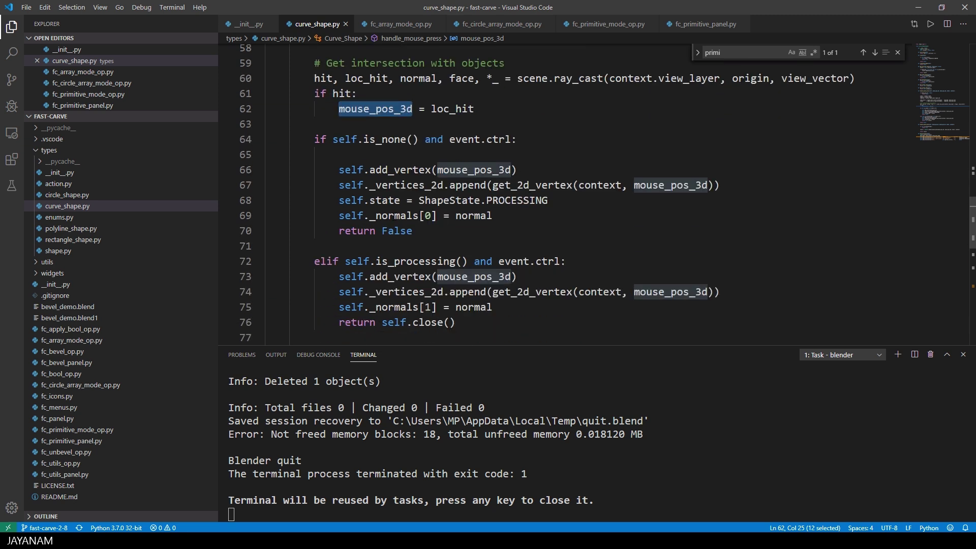
pyautogui.doubleClick(394, 215)
pyautogui.doubleClick(402, 309)
pyautogui.click(604, 24)
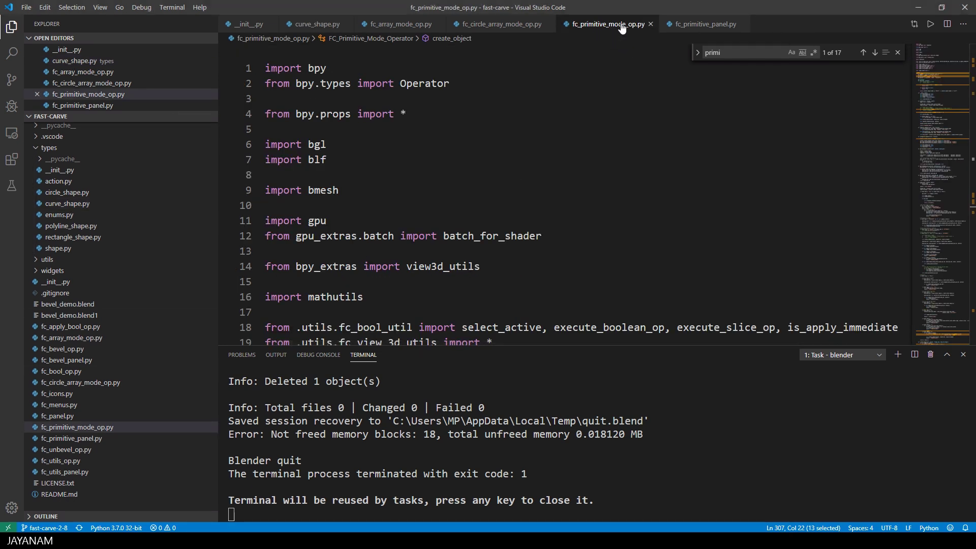
# Search the file for 'create_o' and jump to the create_object definition.
pyautogui.scroll(-6, 488, 147)
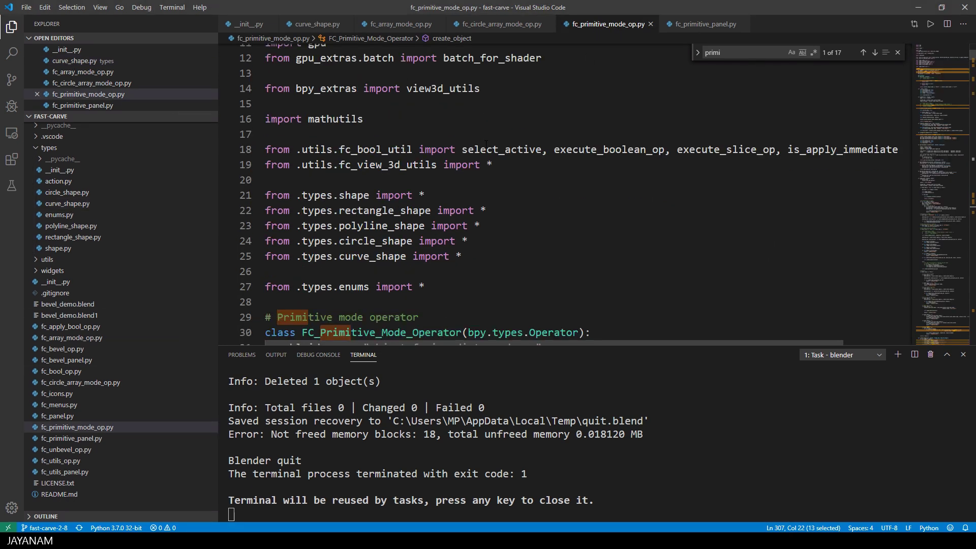
pyautogui.doubleClick(361, 231)
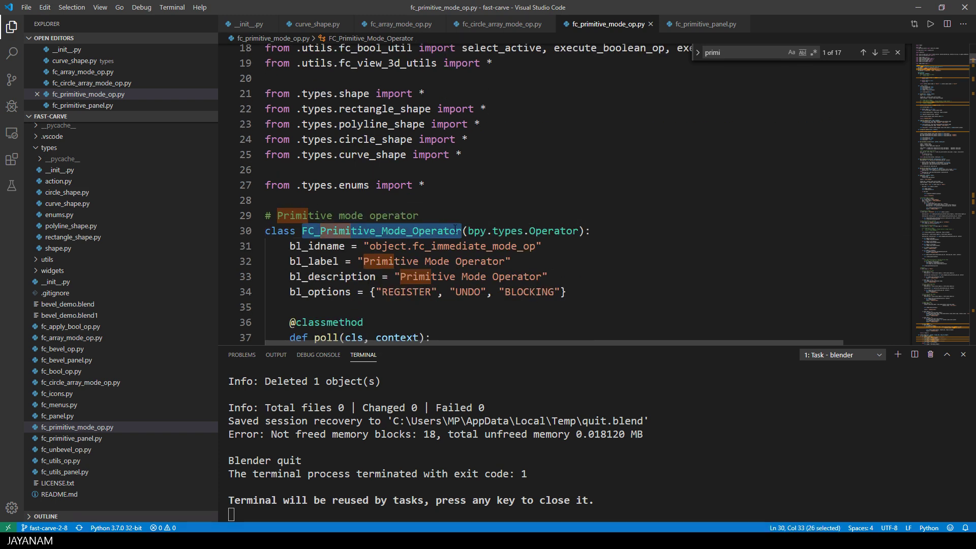
pyautogui.hotkey('ctrl', 'f')
pyautogui.write('create_o')
pyautogui.doubleClick(479, 200)
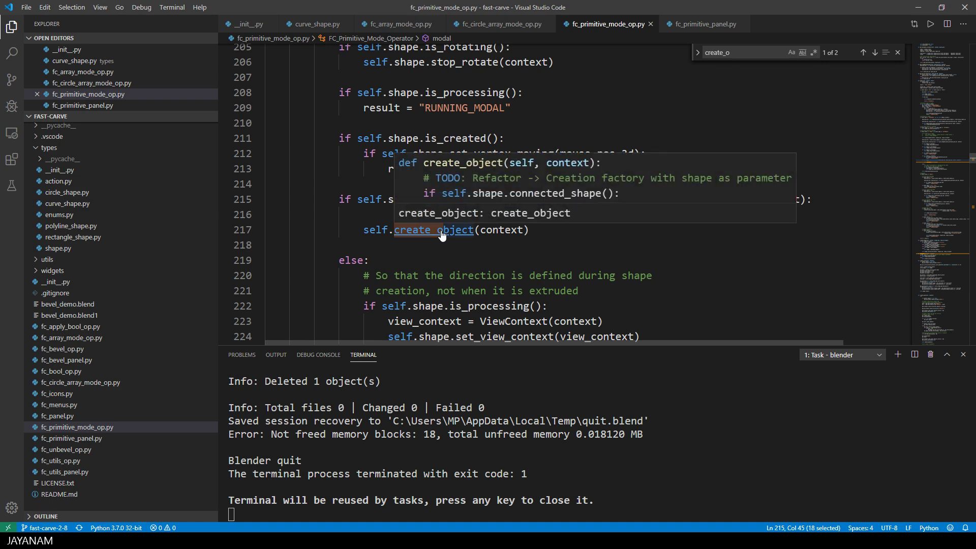
pyautogui.keyDown('ctrl'); pyautogui.click(421, 233); pyautogui.keyUp('ctrl')
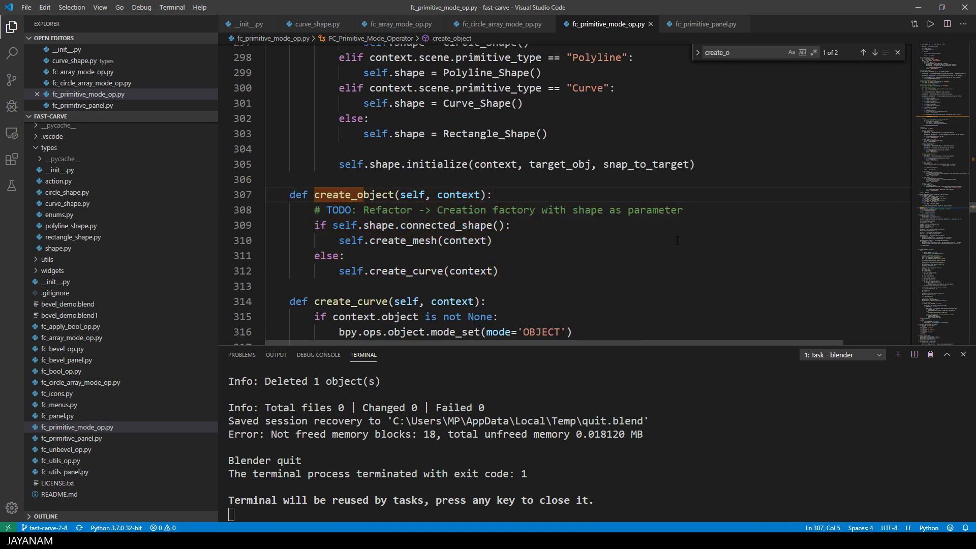
# Review the factory TODO, connected_shape and create_mesh branch, then jump to create_curve.
pyautogui.moveTo(708, 212); pyautogui.dragTo(436, 210)
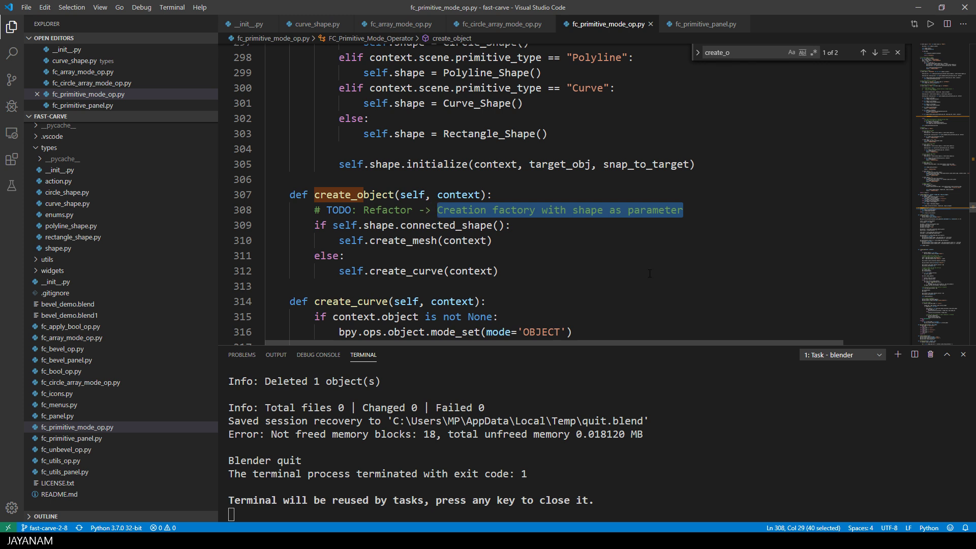
pyautogui.doubleClick(445, 225)
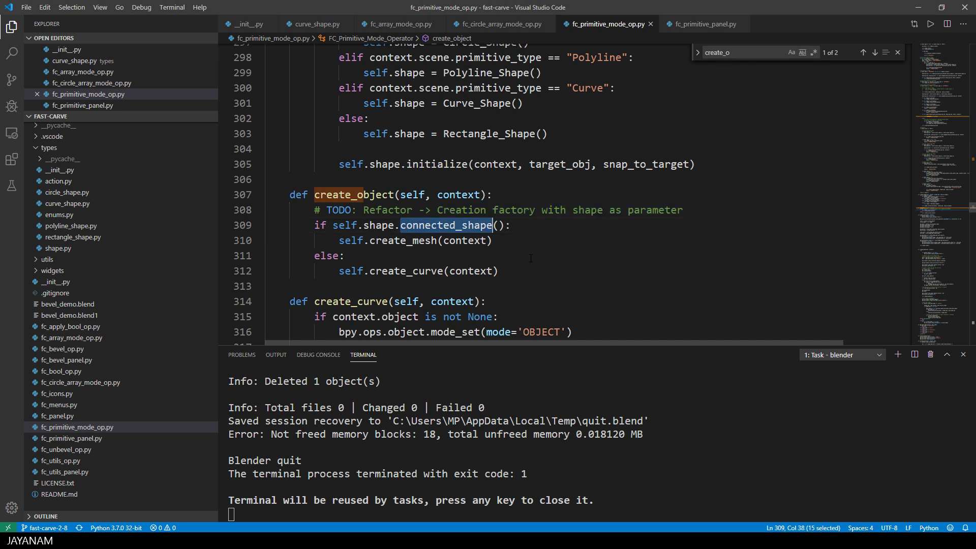
pyautogui.doubleClick(403, 241)
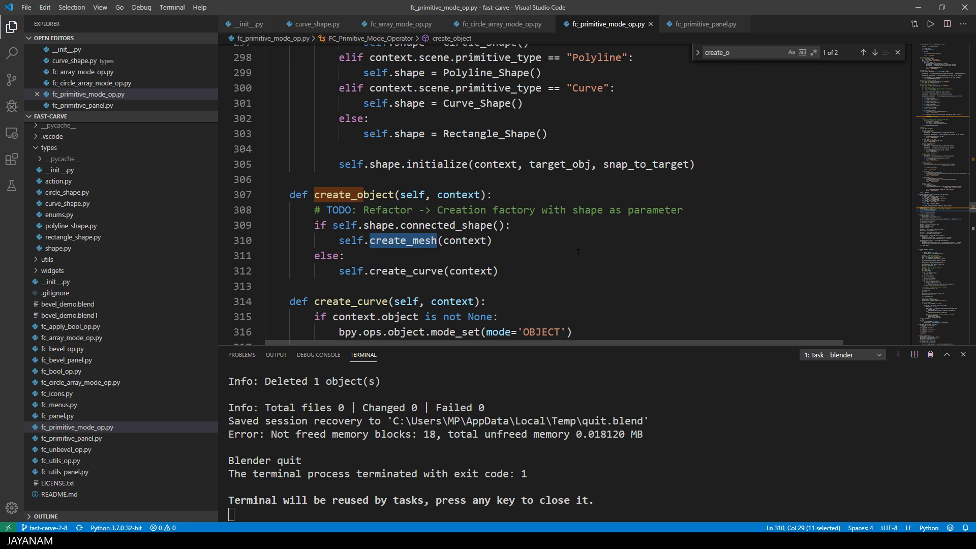
pyautogui.keyDown('ctrl'); pyautogui.click(376, 271); pyautogui.keyUp('ctrl')
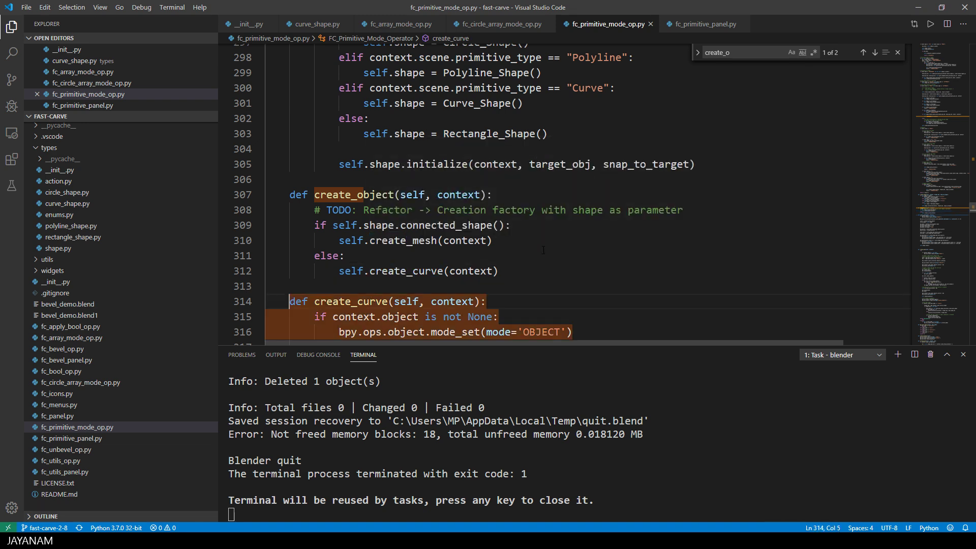
# Review primitive_bezier_curve_add and the bevel_depth, resolution_u and fill_mode settings in create_curve.
pyautogui.scroll(-4, 588, 219)
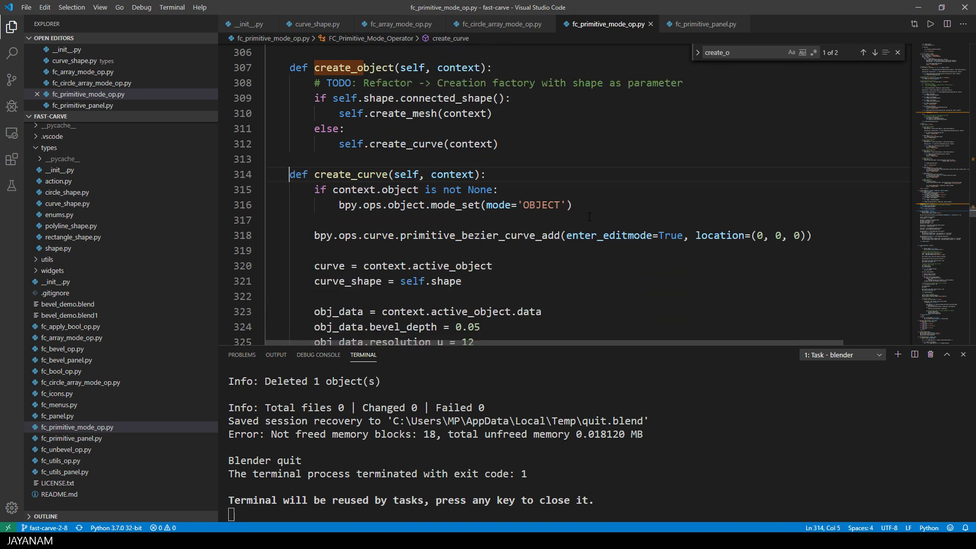
pyautogui.scroll(-1, 592, 245)
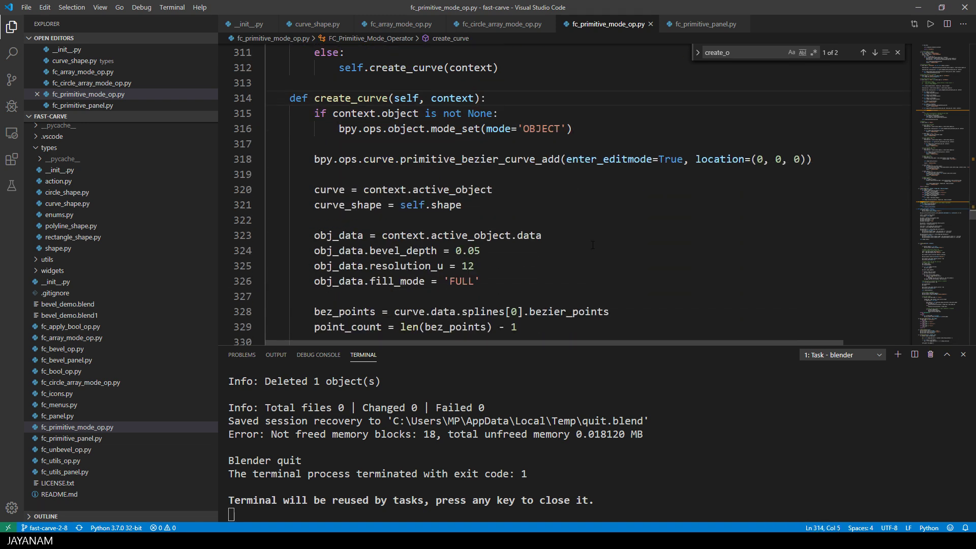
pyautogui.doubleClick(497, 161)
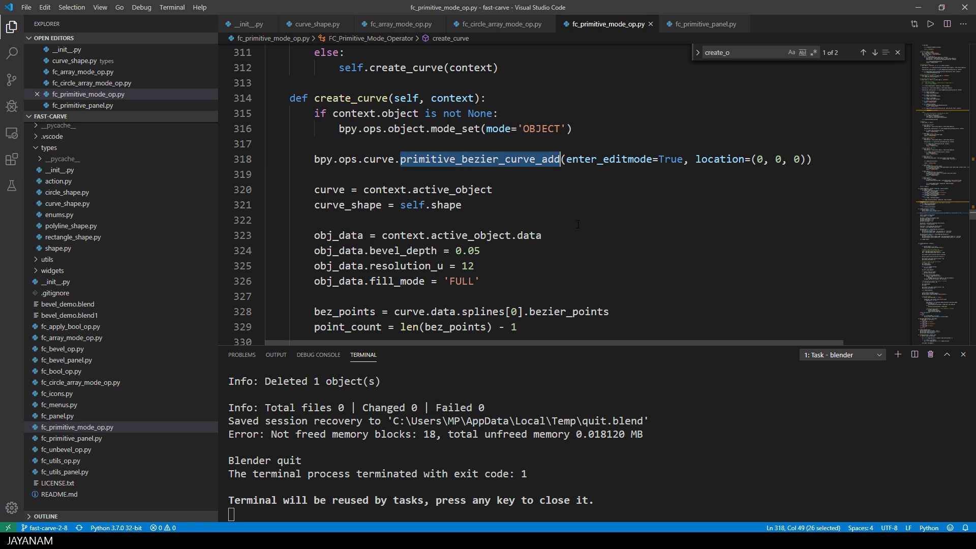
pyautogui.scroll(-1, 577, 224)
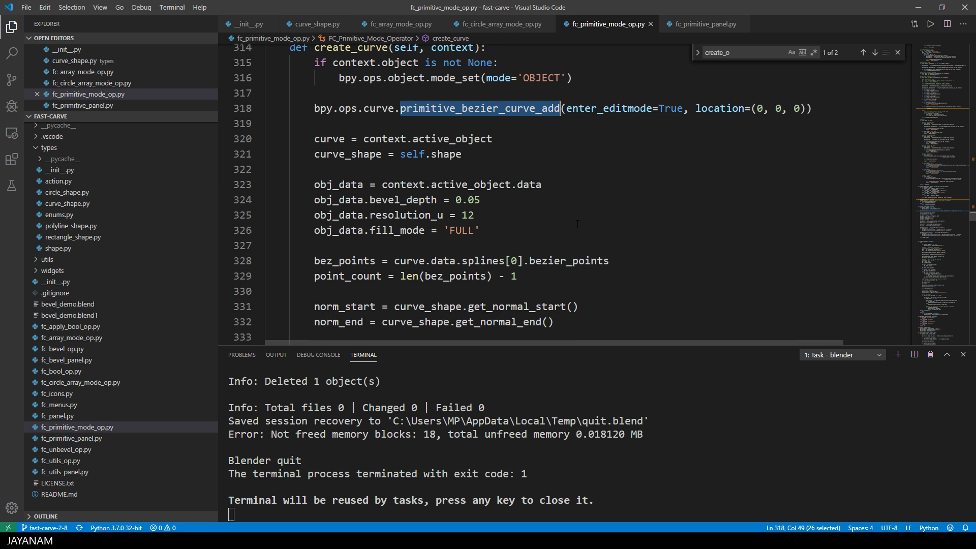
pyautogui.doubleClick(403, 200)
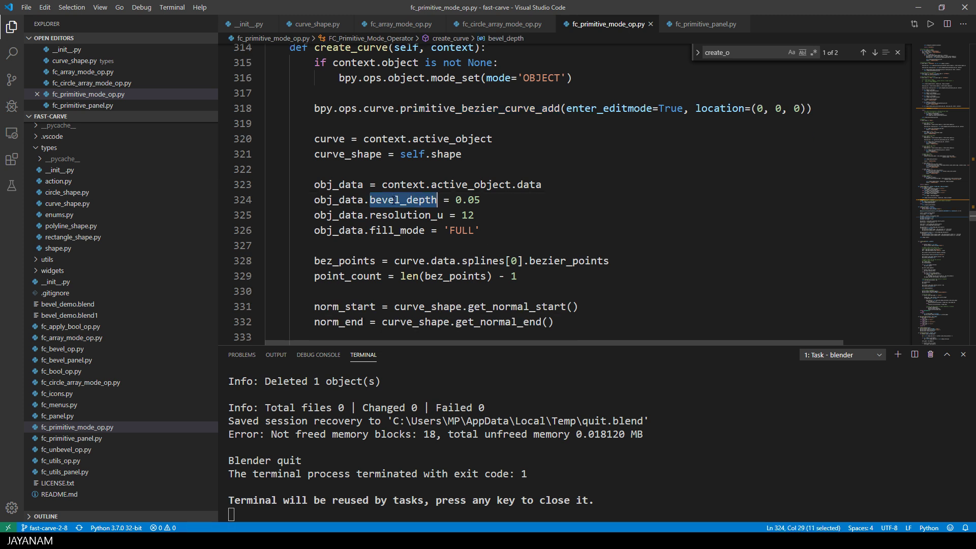
pyautogui.doubleClick(407, 215)
pyautogui.doubleClick(396, 230)
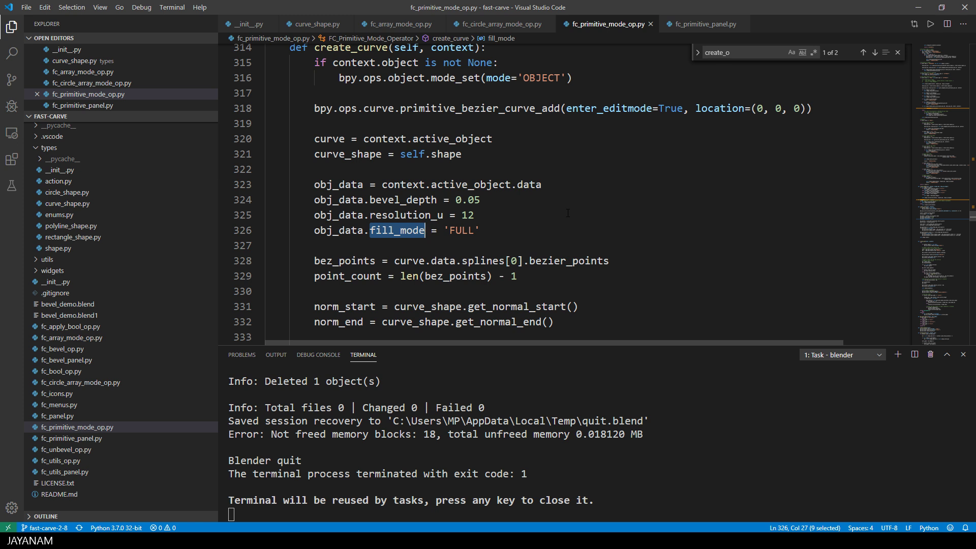
# Add '# TODO: Make this configurable' above obj_data, save, and highlight get_normal_start.
pyautogui.click(333, 170)
pyautogui.press('Return')
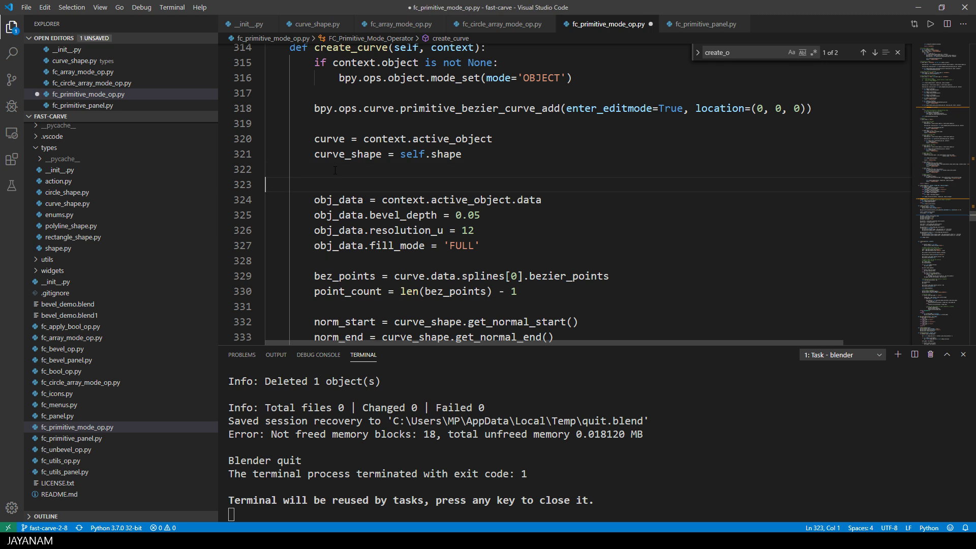
pyautogui.write('# TODO: Make this configurable')
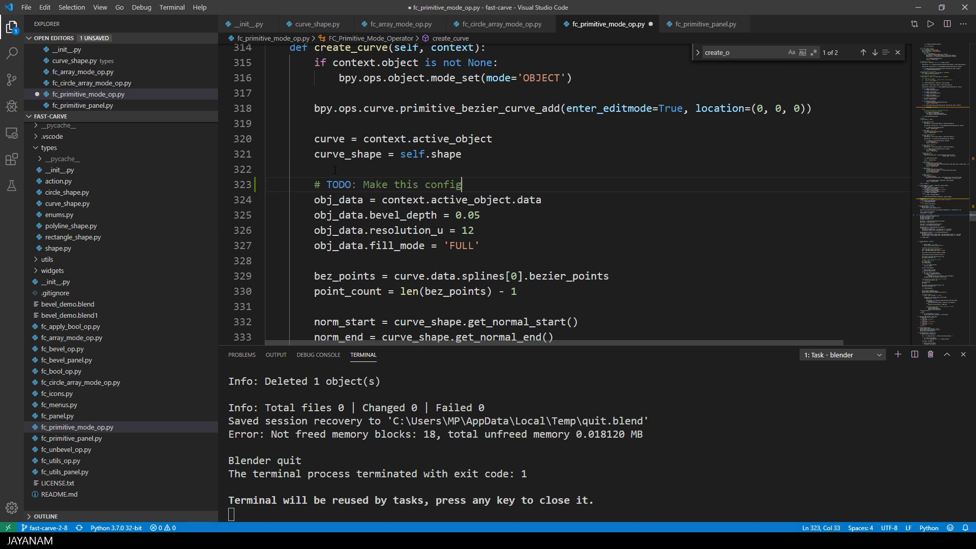
pyautogui.hotkey('ctrl', 's')
pyautogui.scroll(-2, 335, 170)
pyautogui.doubleClick(508, 220)
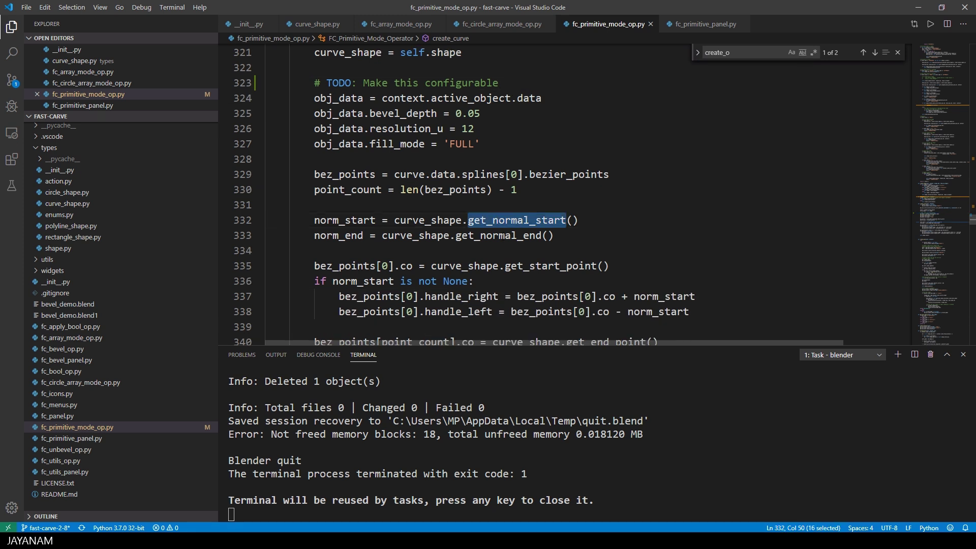
pyautogui.doubleClick(498, 236)
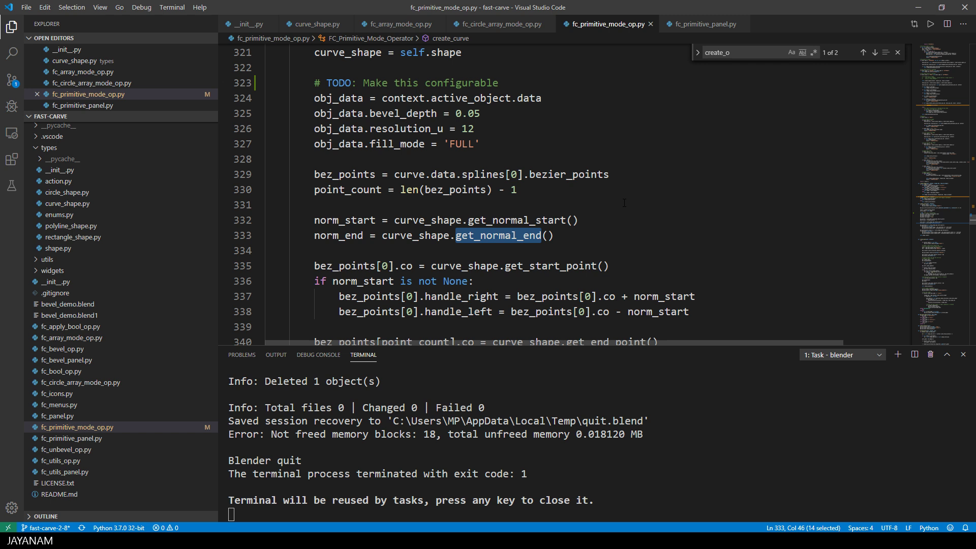
pyautogui.doubleClick(553, 266)
pyautogui.scroll(-1, 625, 231)
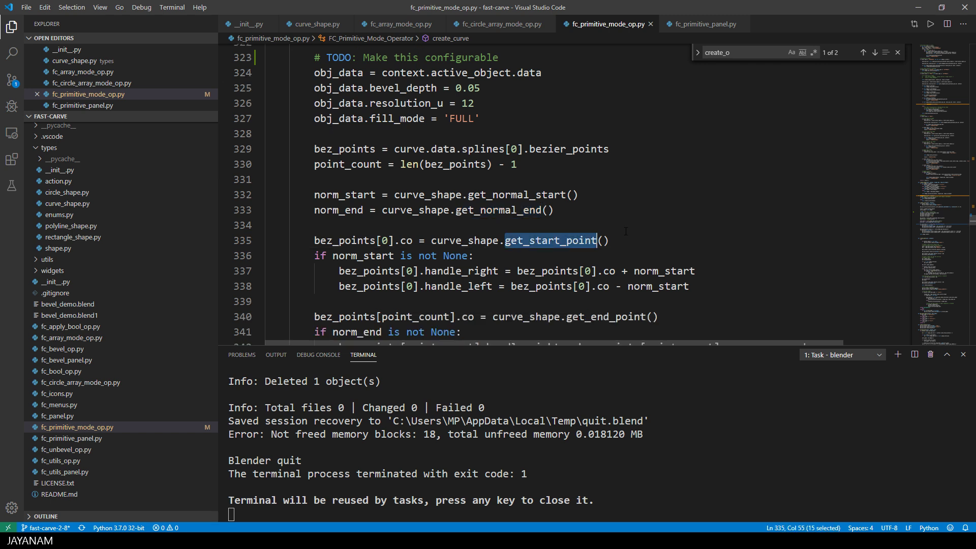
pyautogui.doubleClick(406, 241)
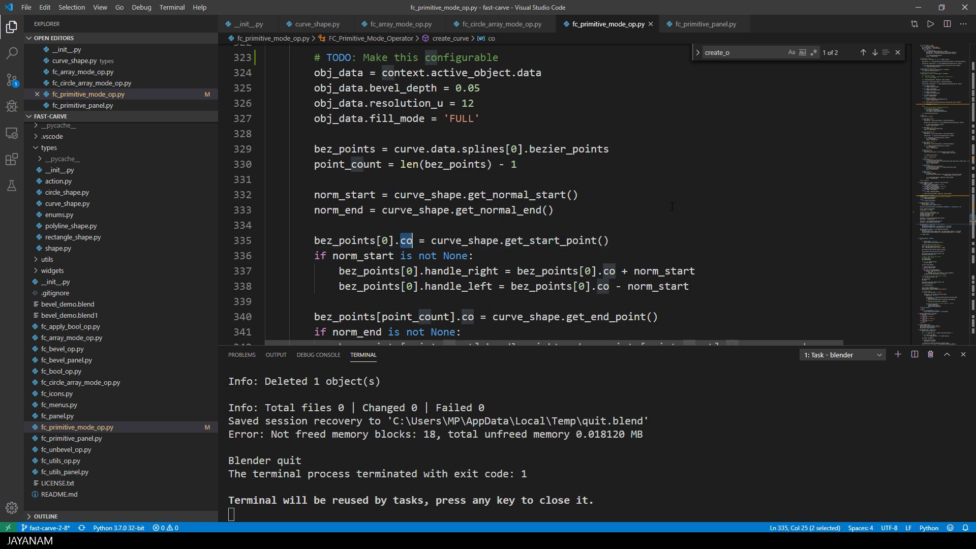
pyautogui.scroll(-2, 624, 211)
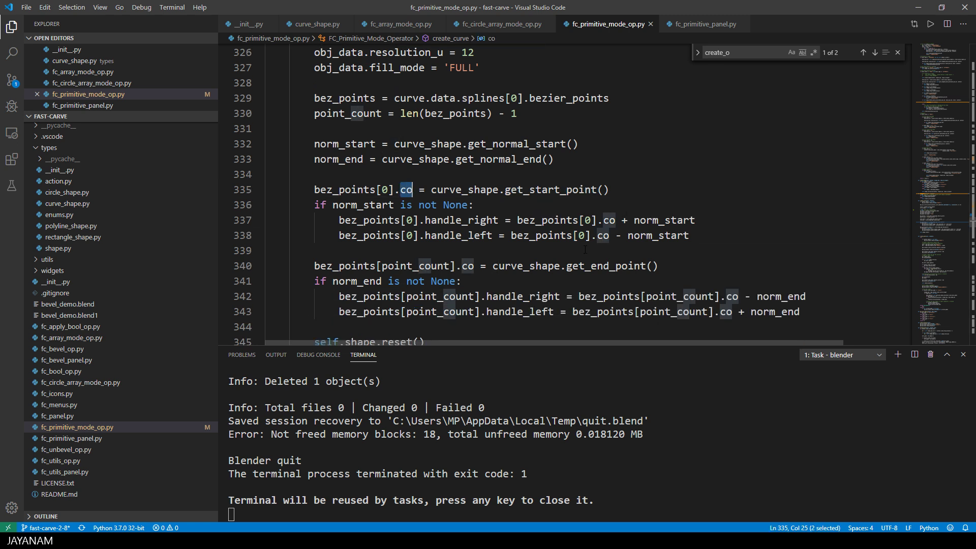
pyautogui.doubleClick(467, 266)
pyautogui.scroll(-1, 666, 261)
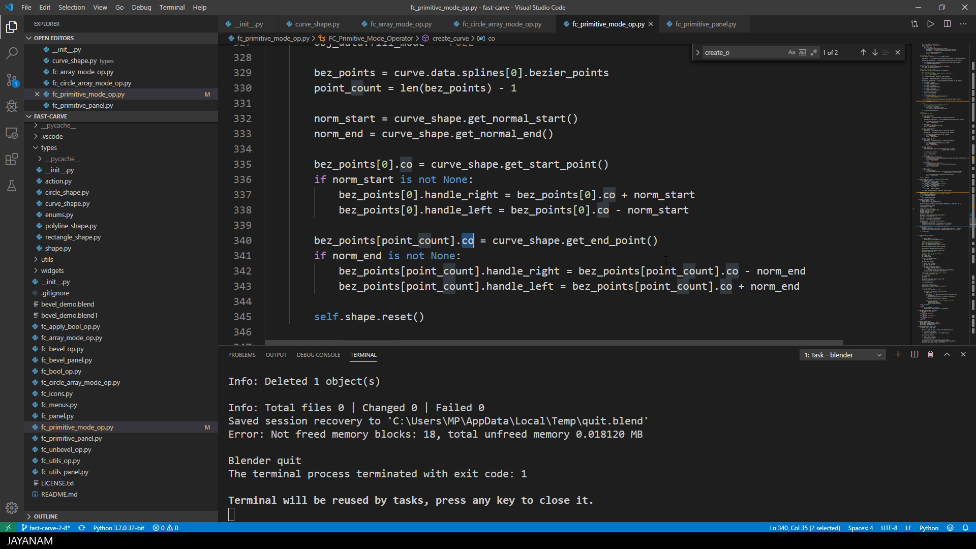
pyautogui.doubleClick(518, 272)
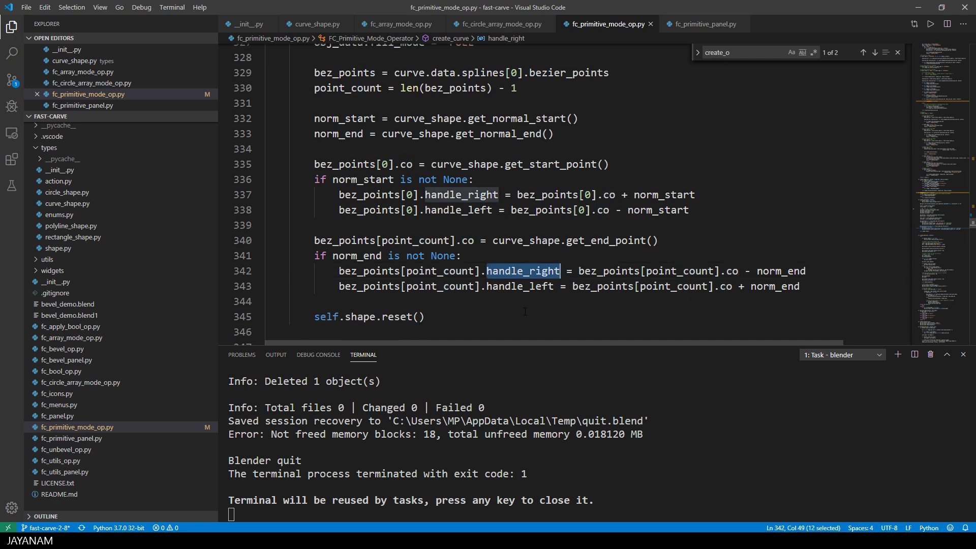
pyautogui.doubleClick(774, 286)
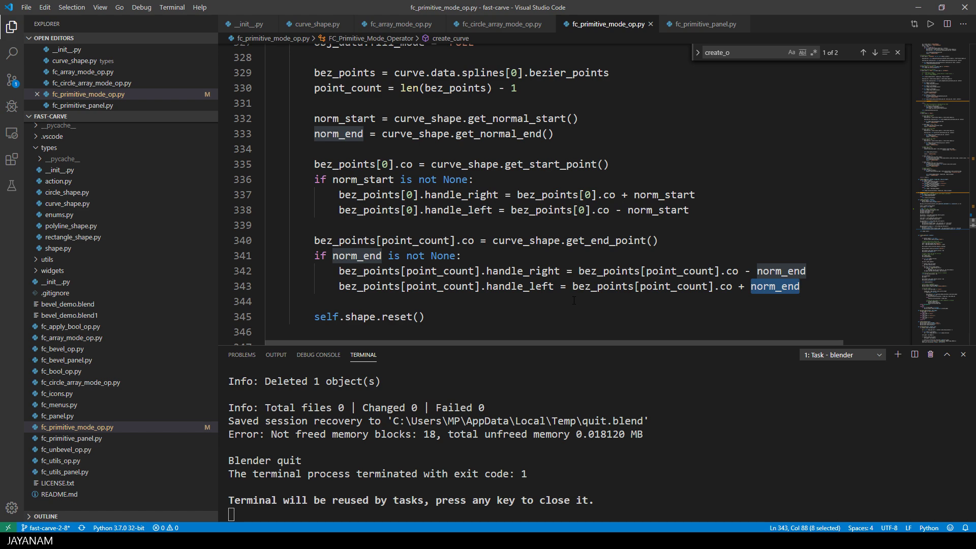
pyautogui.scroll(-1, 574, 300)
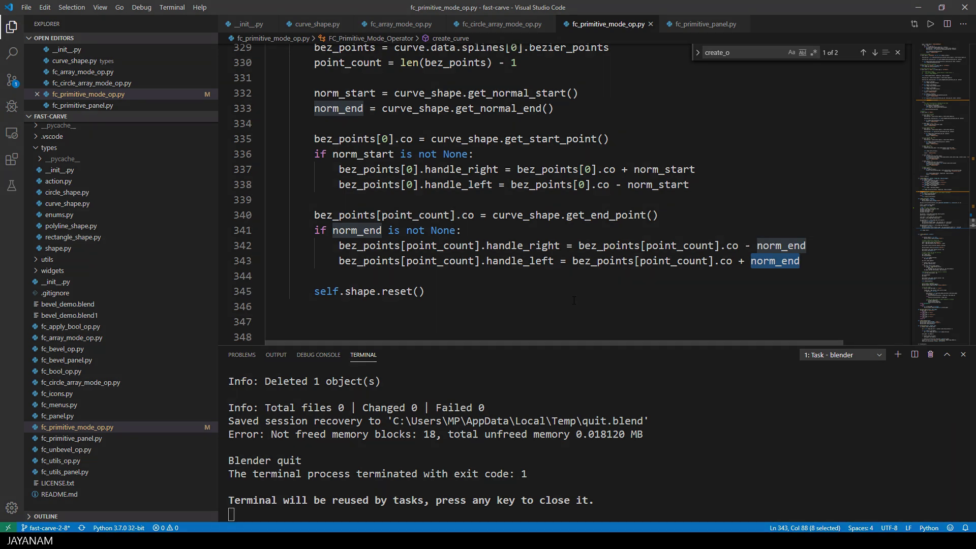